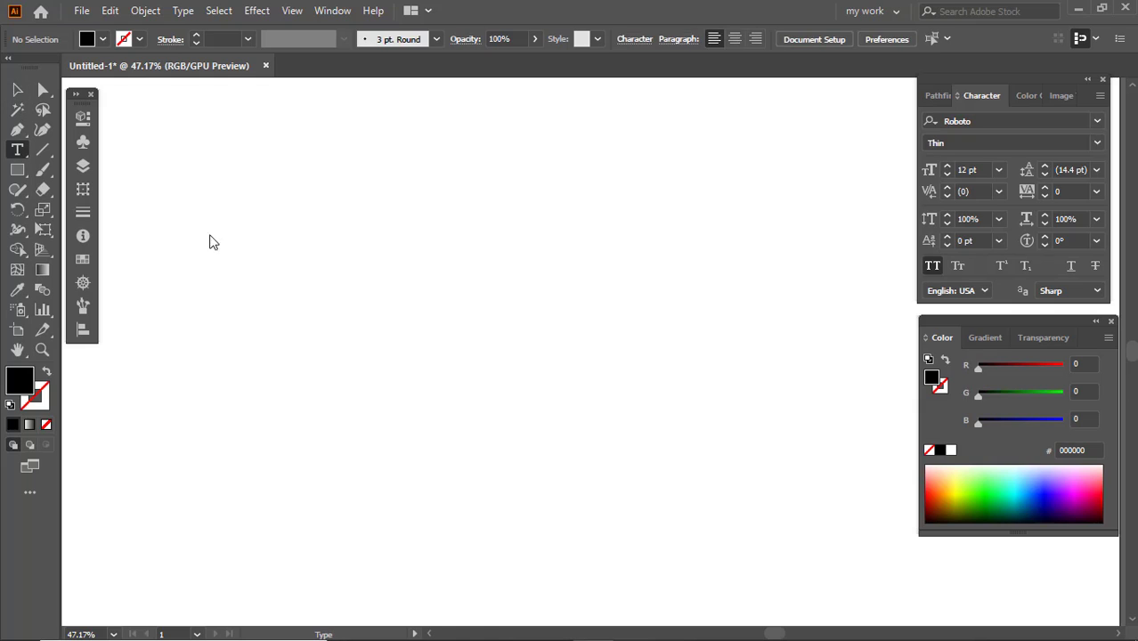
Add the point text "TECH" on the artboard at 72 pt.
{"action": "left_click", "coordinate": [304, 269]}
{"action": "left_click", "coordinate": [800, 38]}
{"action": "left_click", "coordinate": [828, 334]}
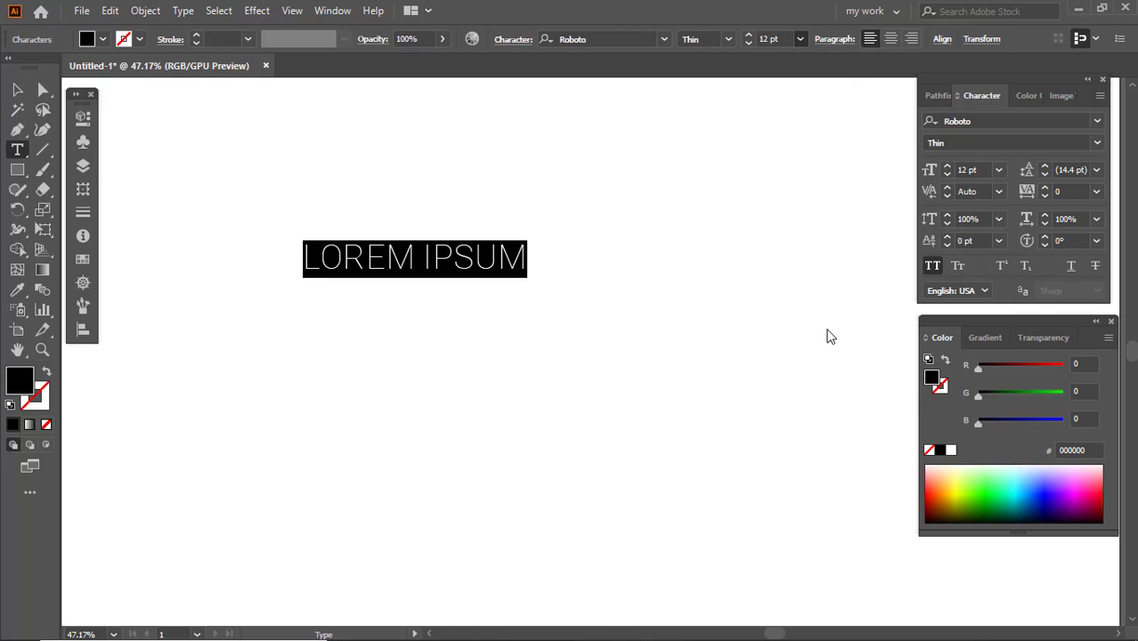
{"action": "type", "text": "TECH"}
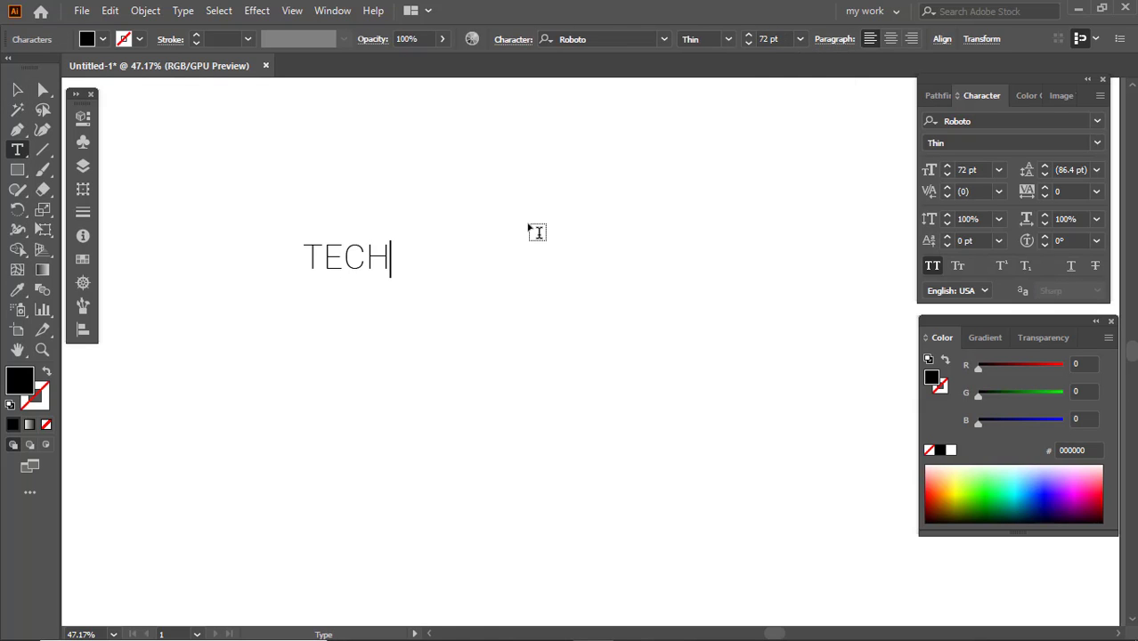
{"action": "key", "text": "Escape"}
Set the TECH text's font to Anita Semi-square and enlarge it to about 180 pt.
{"action": "left_click", "coordinate": [615, 38]}
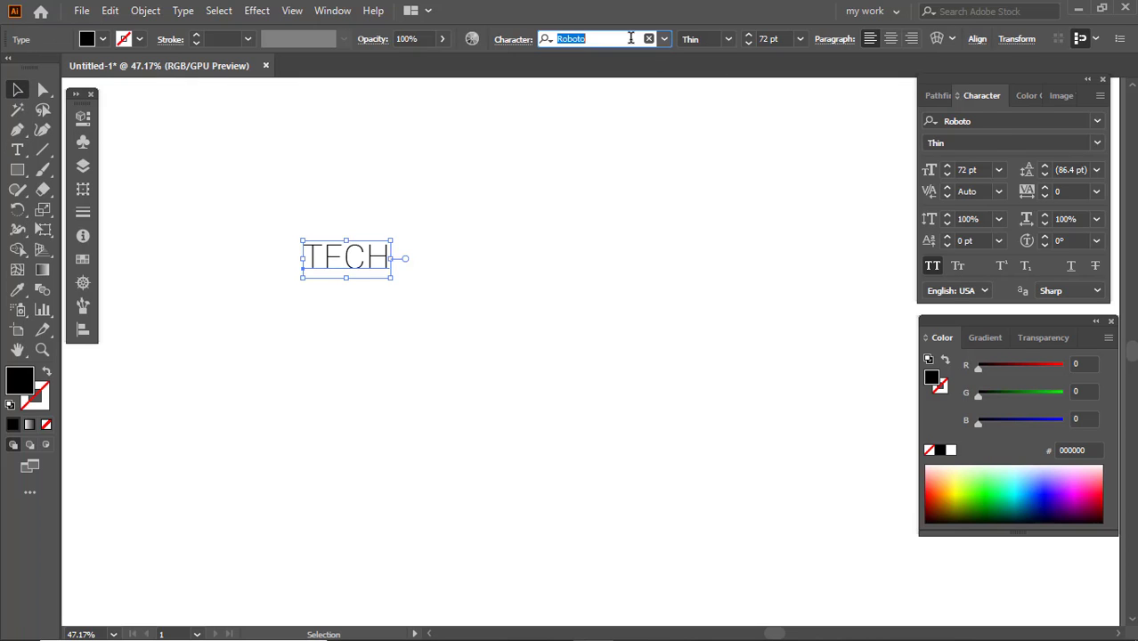
{"action": "type", "text": "ani"}
{"action": "left_click", "coordinate": [650, 145]}
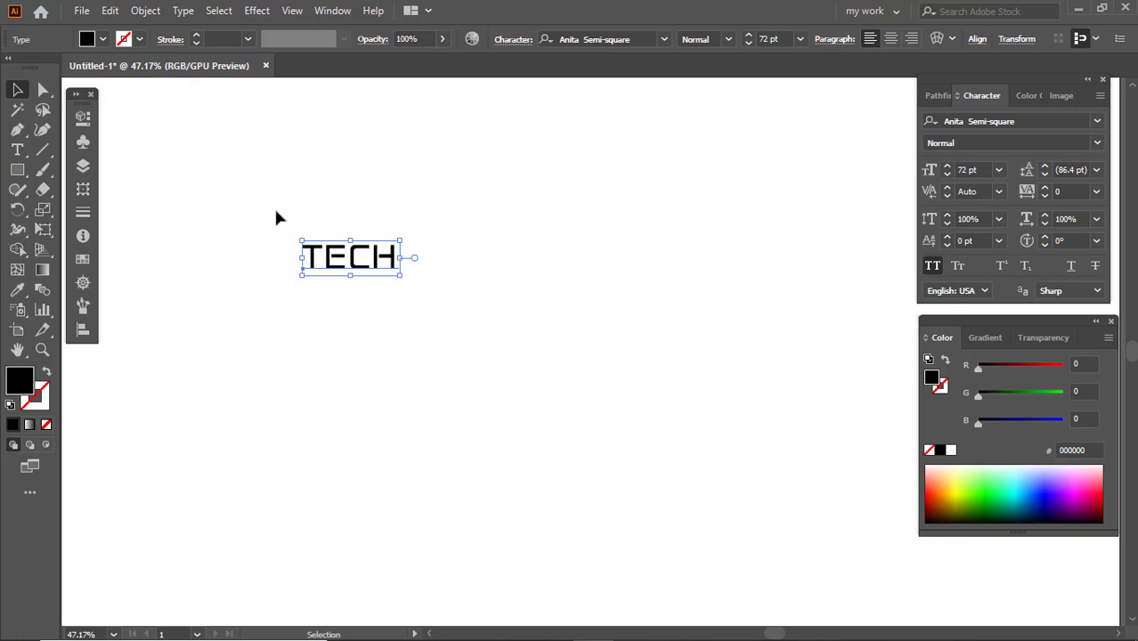
{"action": "left_click_drag", "start_coordinate": [403, 282], "coordinate": [485, 316]}
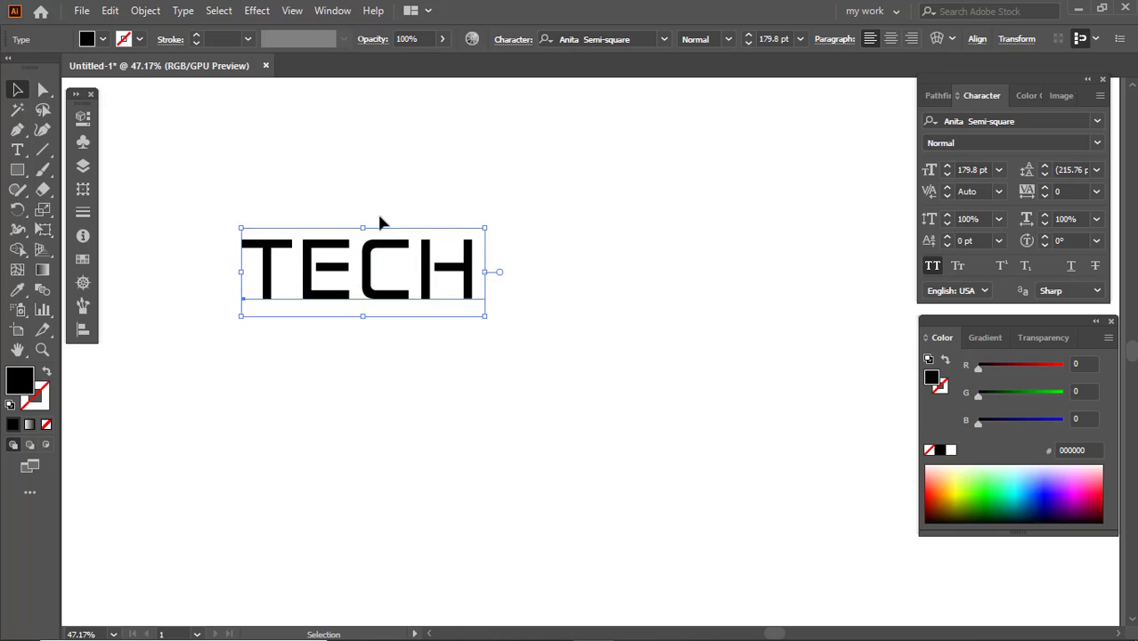
Change the wordmark to Title Case and turn off All Caps so it reads "Tech".
{"action": "left_click", "coordinate": [182, 11]}
{"action": "mouse_move", "coordinate": [284, 268]}
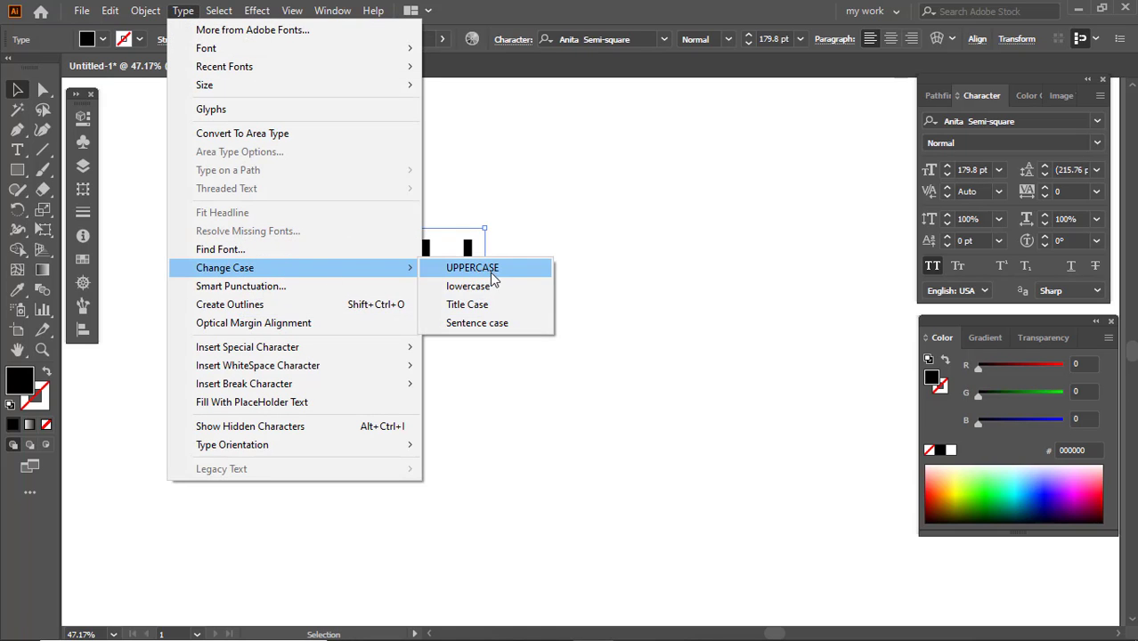
{"action": "left_click", "coordinate": [482, 307]}
{"action": "left_click", "coordinate": [933, 267]}
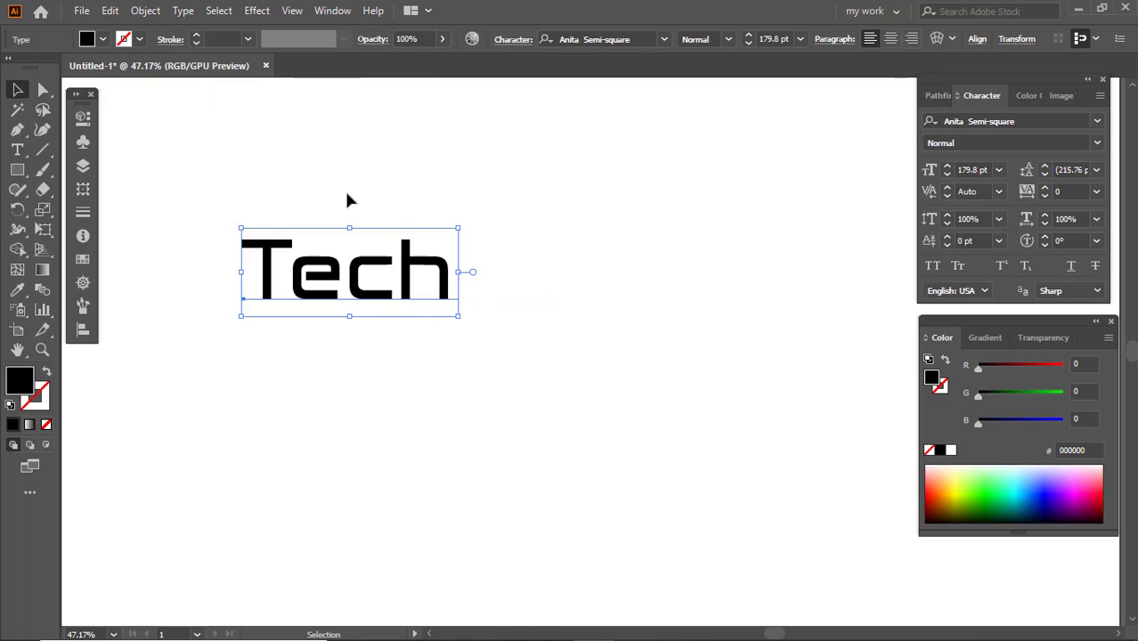
Duplicate the Tech text directly below and replace the copy's wording with "tagline".
{"action": "left_click", "coordinate": [312, 155]}
{"action": "left_click_drag", "start_coordinate": [390, 278], "coordinate": [271, 357]}
{"action": "type", "text": "t"}
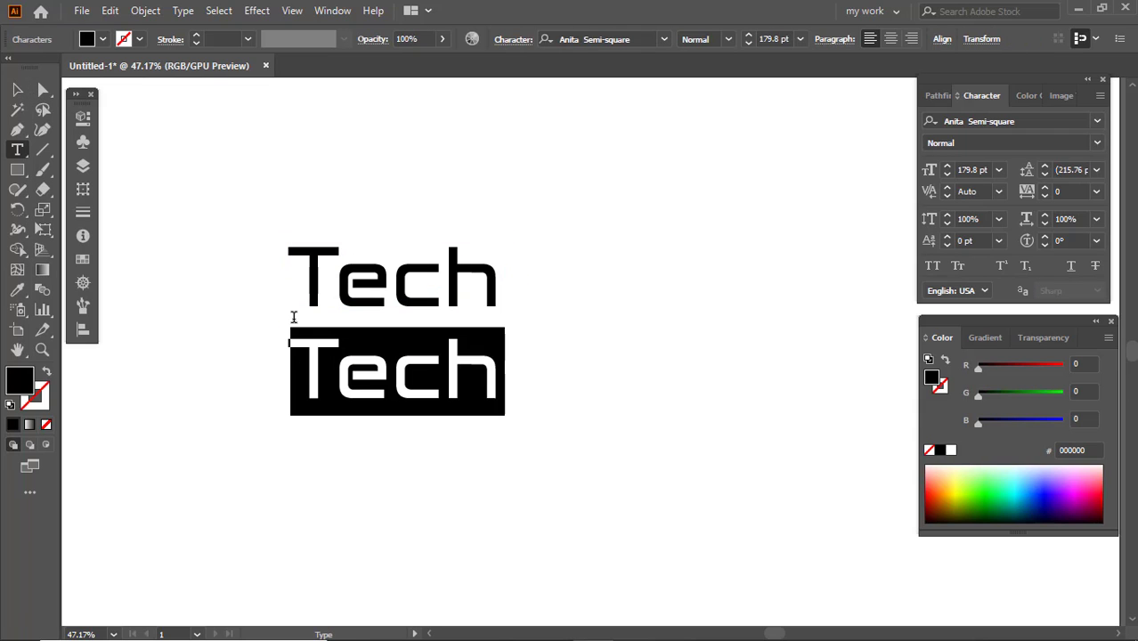
{"action": "type", "text": "tagline"}
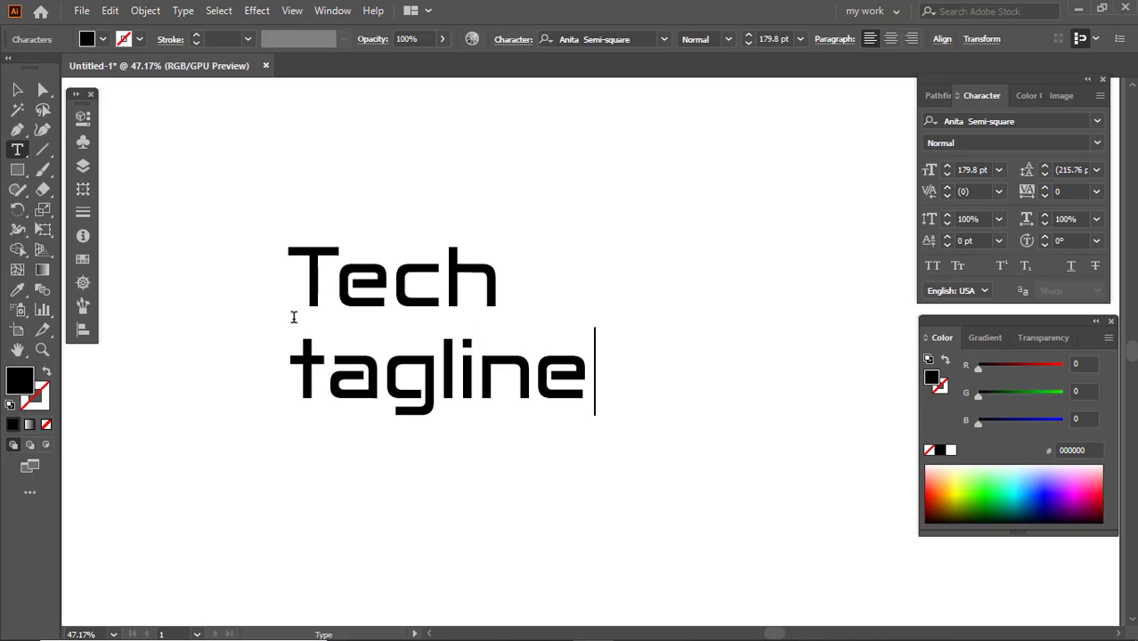
{"action": "left_click", "coordinate": [18, 89]}
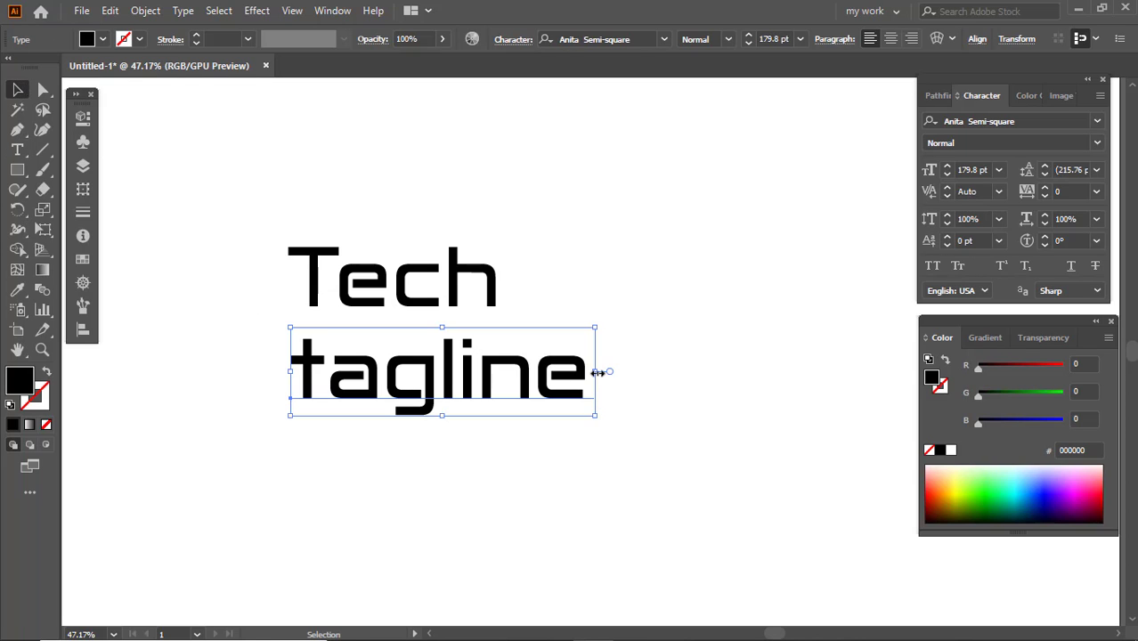
Set the tagline text's font to Roboto Thin.
{"action": "left_click_drag", "start_coordinate": [597, 372], "coordinate": [611, 374]}
{"action": "left_click", "coordinate": [648, 39]}
{"action": "type", "text": "r"}
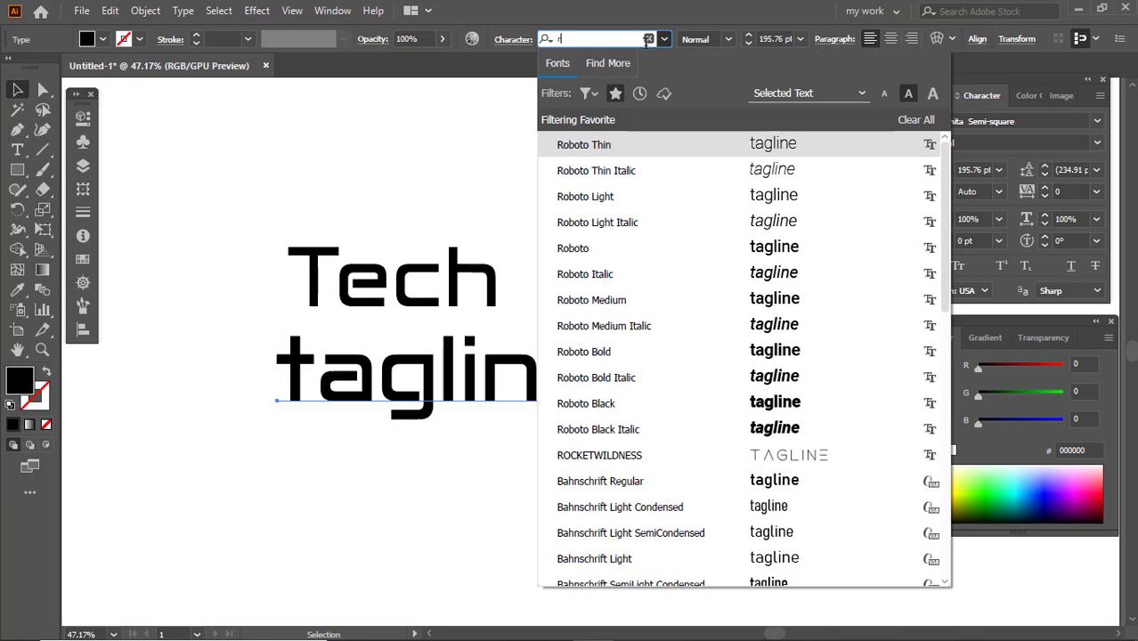
{"action": "type", "text": "ob"}
{"action": "left_click", "coordinate": [795, 147]}
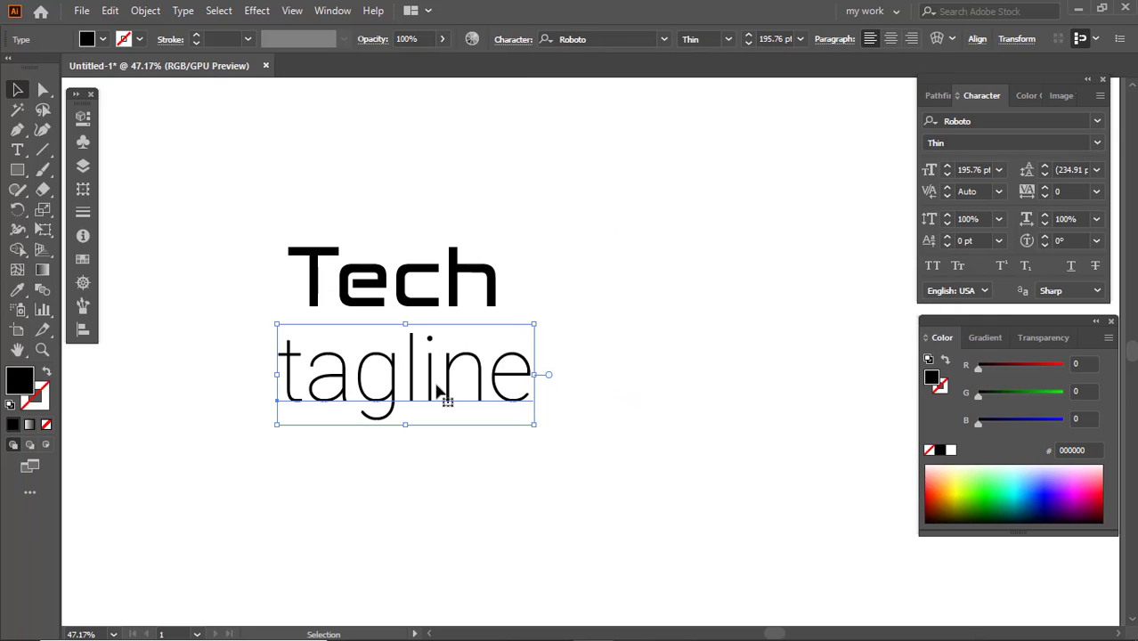
Convert the tagline to UPPERCASE and scale it down to about 83 pt beneath Tech.
{"action": "left_click", "coordinate": [183, 10]}
{"action": "mouse_move", "coordinate": [254, 267]}
{"action": "left_click", "coordinate": [463, 247]}
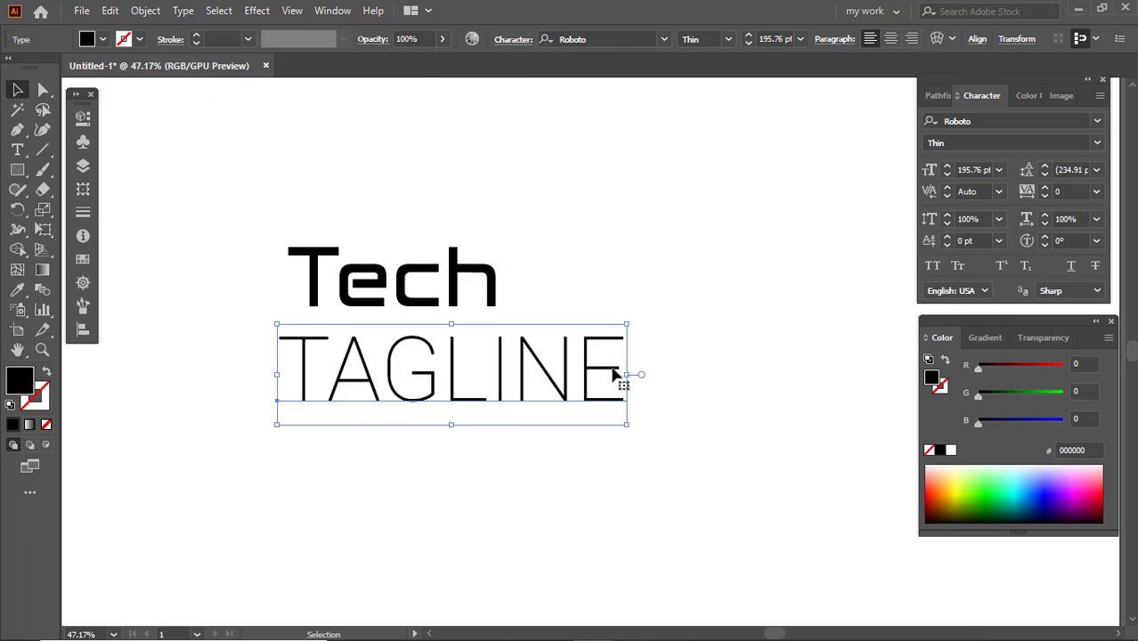
{"action": "left_click_drag", "start_coordinate": [626, 375], "coordinate": [440, 360]}
{"action": "left_click", "coordinate": [530, 392]}
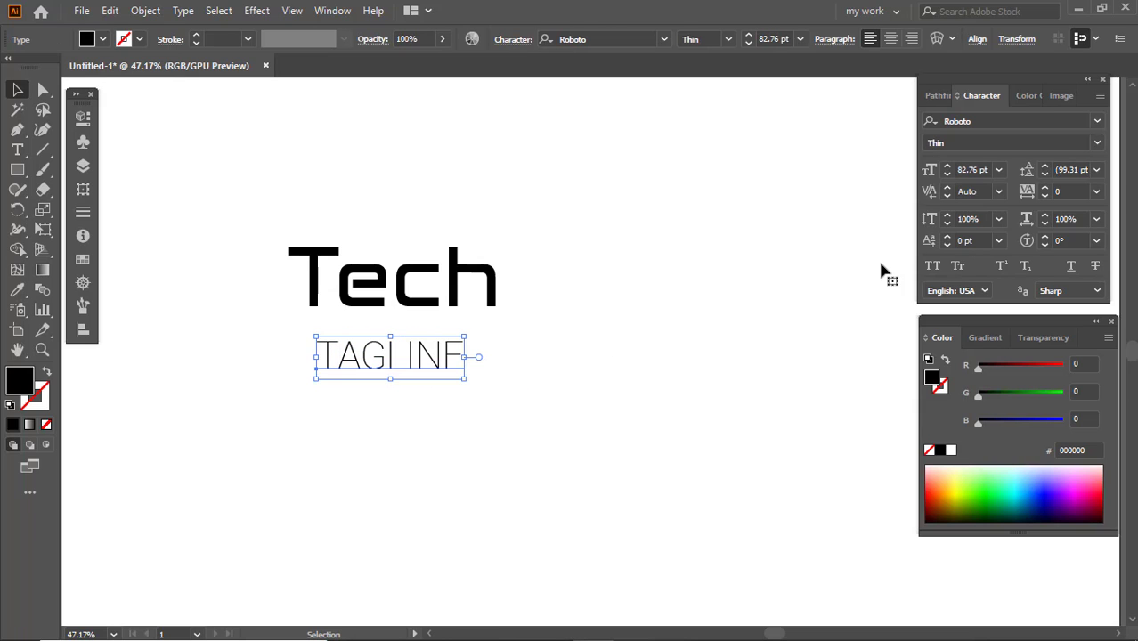
Set the TAGLINE text's tracking to 200 and shrink it to end under the last letter of Tech.
{"action": "left_click", "coordinate": [1097, 191]}
{"action": "left_click", "coordinate": [1081, 440]}
{"action": "left_click", "coordinate": [493, 378]}
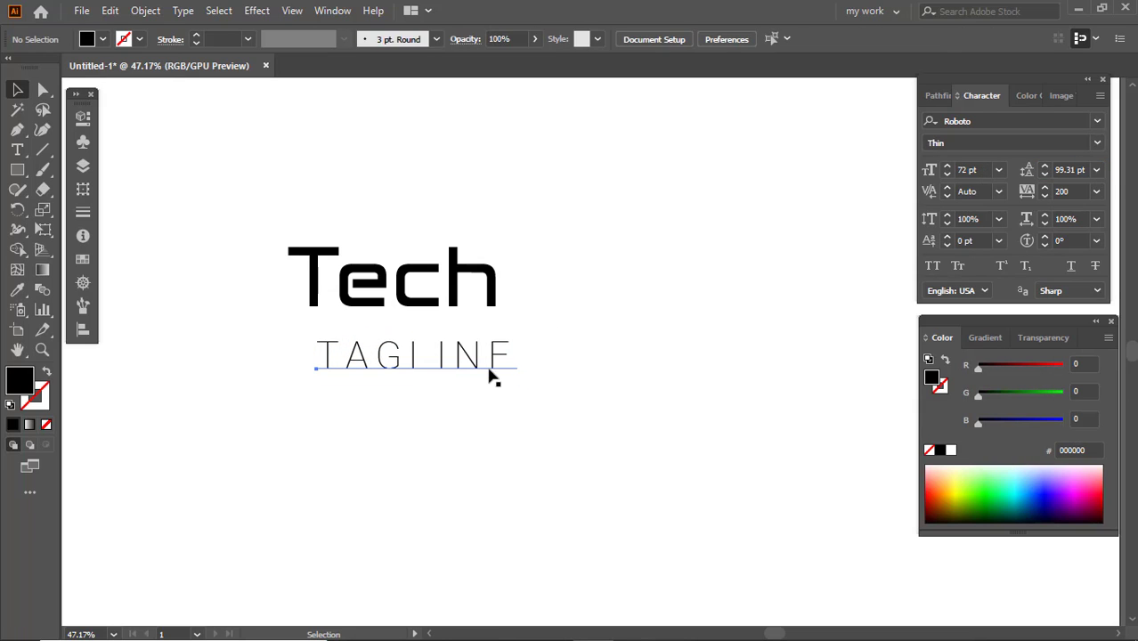
{"action": "left_click", "coordinate": [500, 360]}
{"action": "left_click_drag", "start_coordinate": [516, 355], "coordinate": [494, 367]}
{"action": "left_click", "coordinate": [380, 329]}
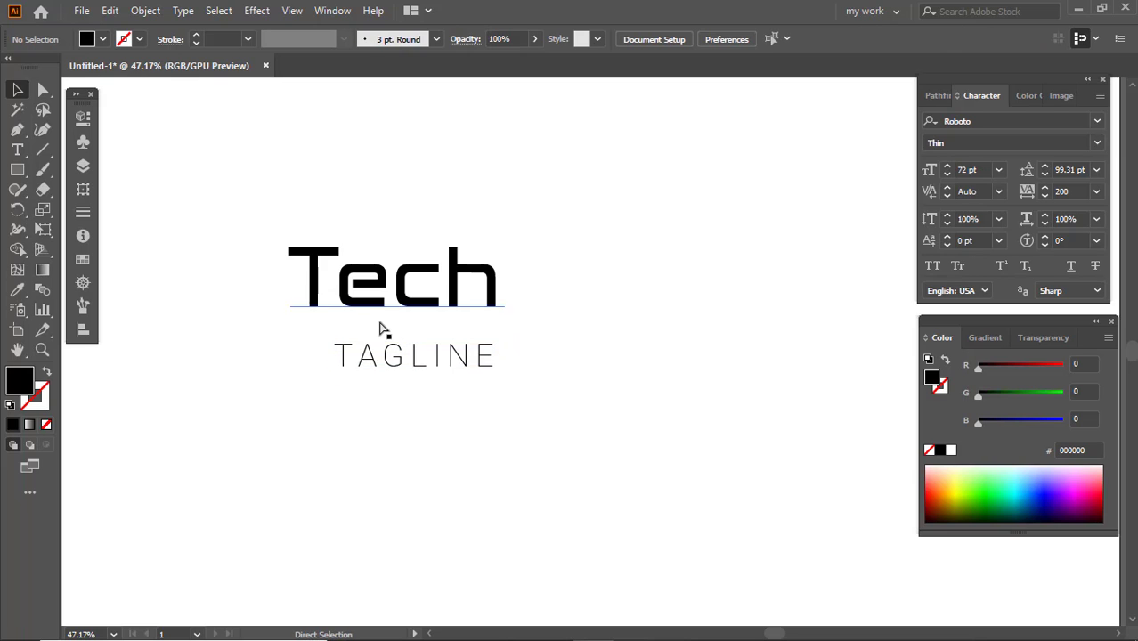
Move the TAGLINE text up so it sits close beneath Tech.
{"action": "scroll", "coordinate": [379, 324], "scroll_direction": "up", "scroll_amount": 3}
{"action": "key", "text": "ctrl+a"}
{"action": "left_click_drag", "start_coordinate": [408, 283], "coordinate": [493, 309]}
{"action": "left_click", "coordinate": [571, 423]}
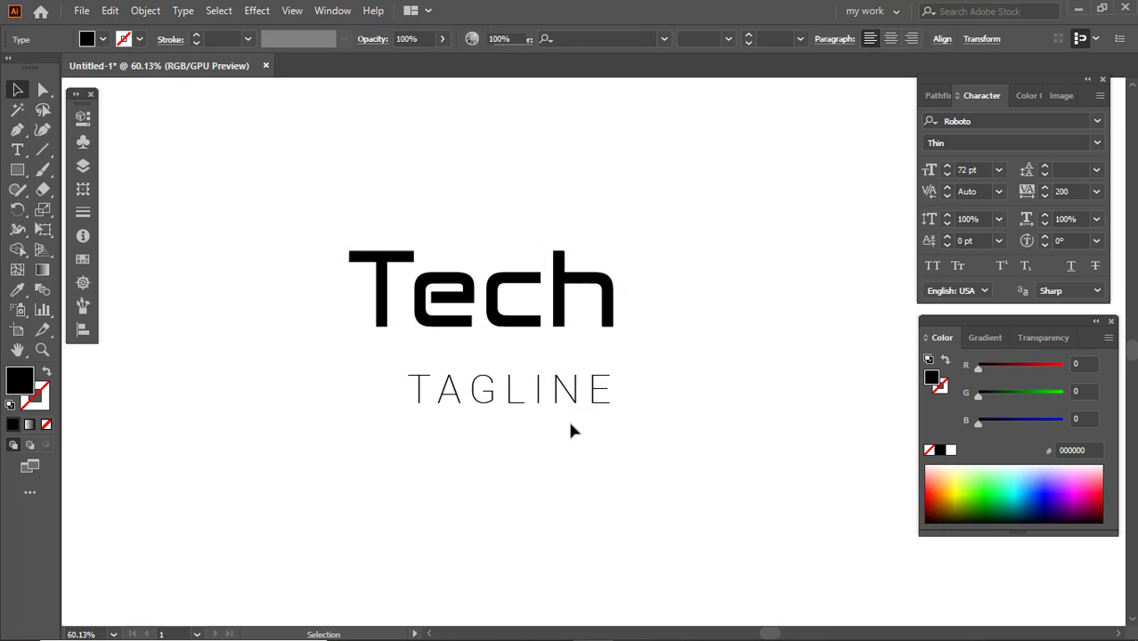
{"action": "left_click_drag", "start_coordinate": [545, 393], "coordinate": [539, 359]}
Convert both Tech and TAGLINE to outlines and ungroup the resulting letter shapes.
{"action": "left_click", "coordinate": [466, 299]}
{"action": "left_click", "coordinate": [514, 349], "text": "shift"}
{"action": "right_click", "coordinate": [512, 349]}
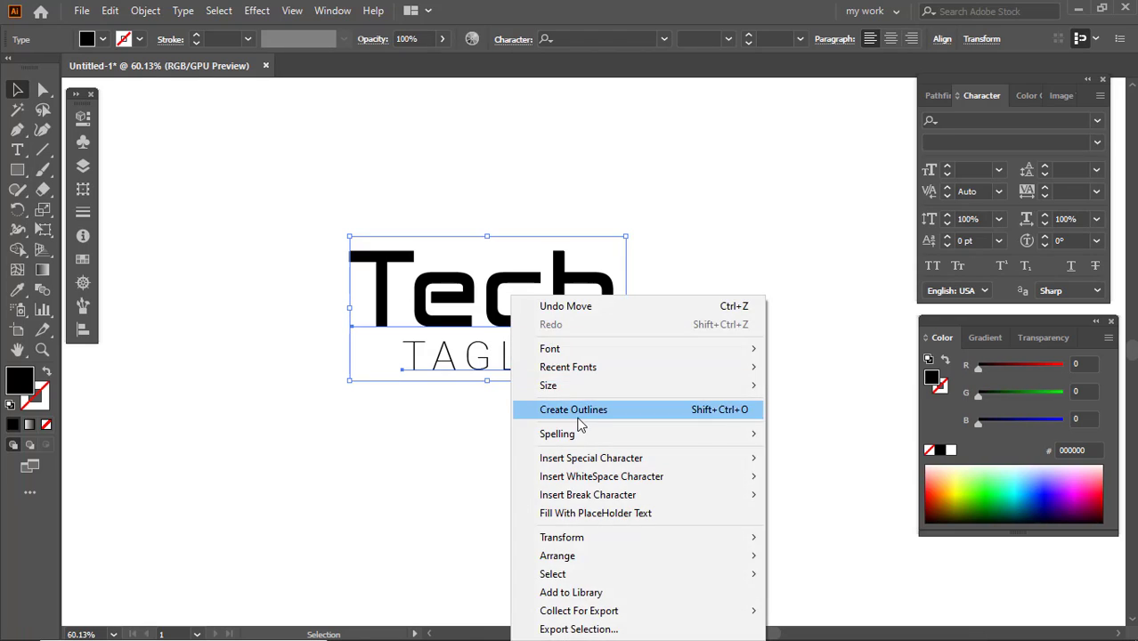
{"action": "left_click", "coordinate": [577, 411]}
{"action": "right_click", "coordinate": [520, 310]}
{"action": "left_click", "coordinate": [570, 437]}
{"action": "left_click", "coordinate": [528, 415]}
Move all the outlined lettering down and to the right to free space for the logo symbol.
{"action": "scroll", "coordinate": [527, 415], "scroll_direction": "down", "scroll_amount": 1}
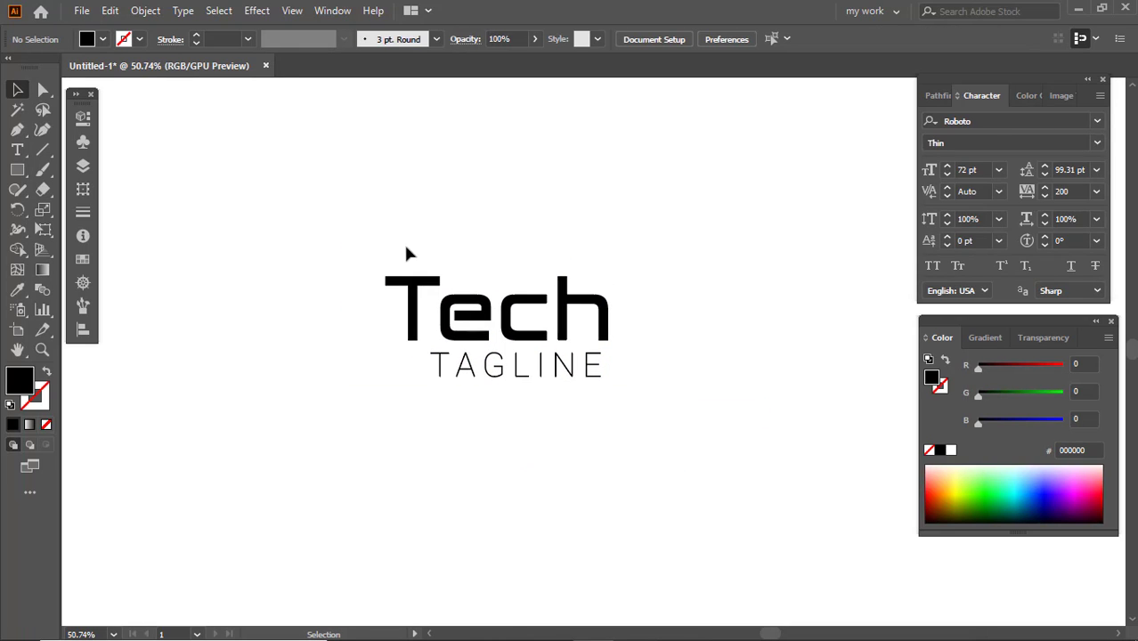
{"action": "left_click", "coordinate": [582, 344]}
{"action": "left_click_drag", "start_coordinate": [581, 344], "coordinate": [662, 407]}
Draw a black circle with the Ellipse tool to the upper left of the lettering and shift it slightly down.
{"action": "left_click", "coordinate": [17, 169]}
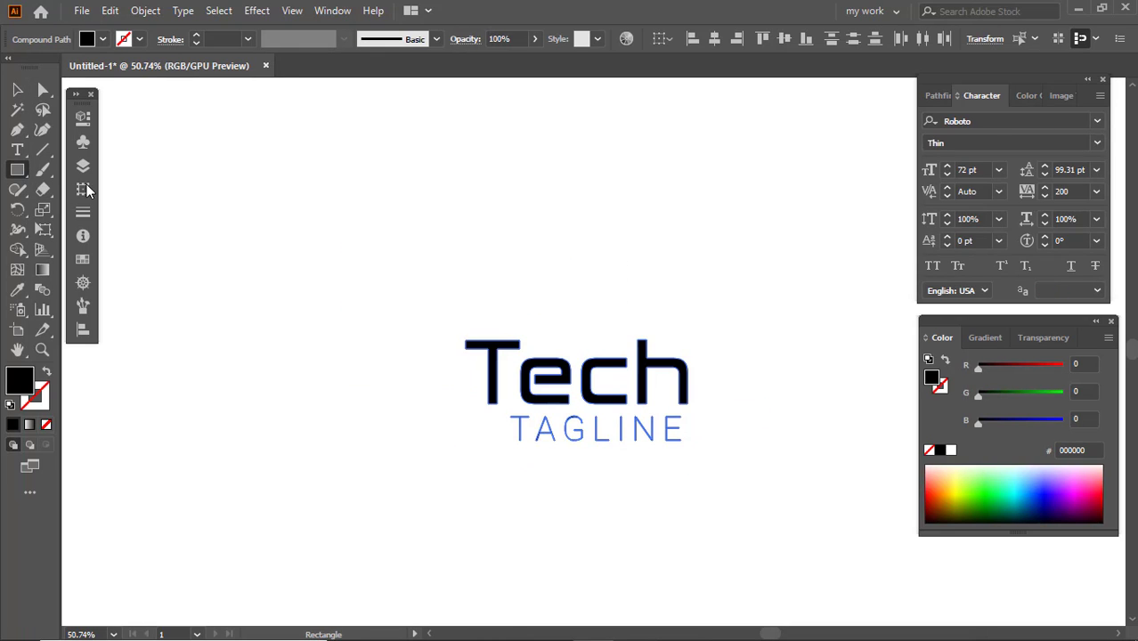
{"action": "left_click", "coordinate": [17, 169]}
{"action": "left_click", "coordinate": [85, 206]}
{"action": "mouse_move", "coordinate": [313, 228]}
{"action": "left_mouse_down"}
{"action": "mouse_move", "coordinate": [384, 270]}
{"action": "mouse_move", "coordinate": [398, 294]}
{"action": "left_mouse_up"}
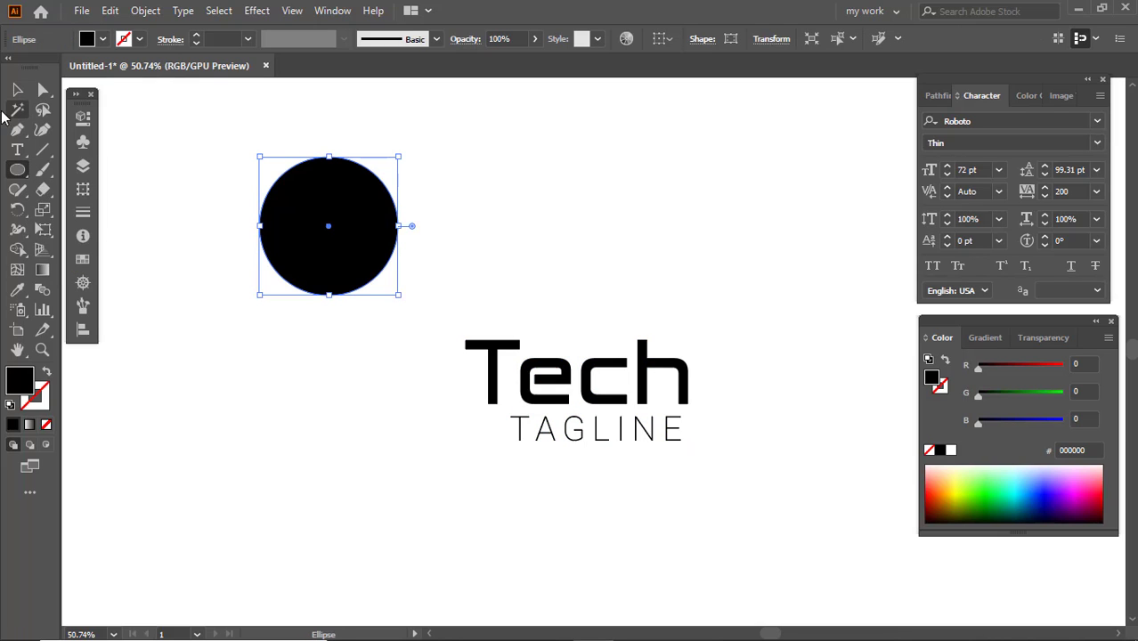
{"action": "left_click", "coordinate": [17, 89]}
{"action": "left_click_drag", "start_coordinate": [328, 219], "coordinate": [325, 264]}
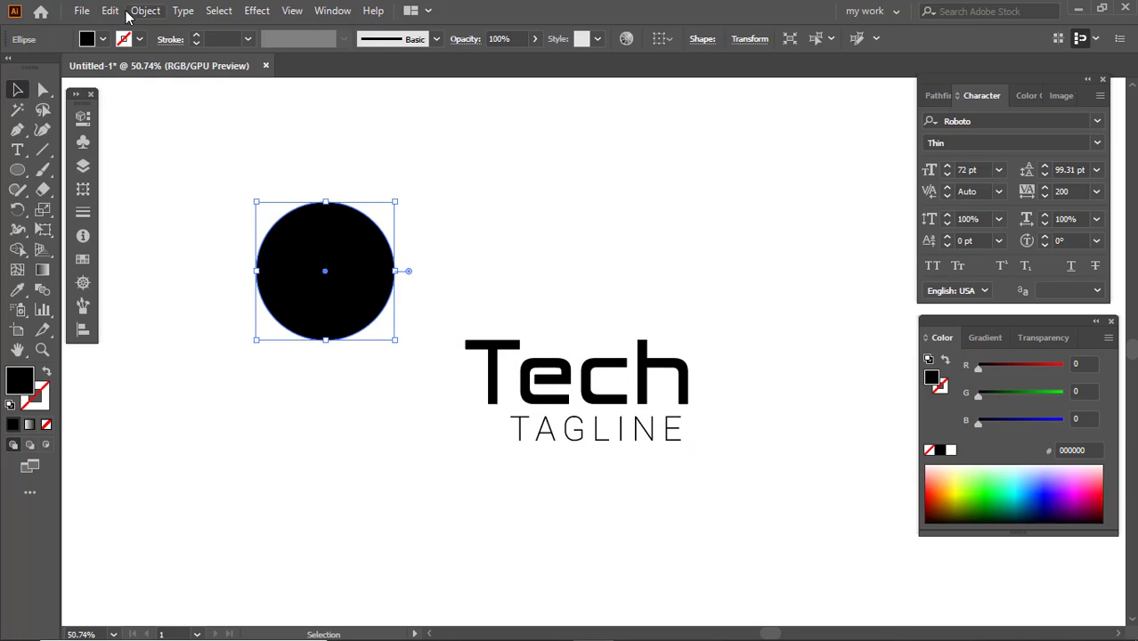
Copy the circle and paste it in front, shrink the copy concentrically, and fill it with green 009000.
{"action": "left_click", "coordinate": [110, 10]}
{"action": "left_click", "coordinate": [142, 91]}
{"action": "left_click", "coordinate": [110, 11]}
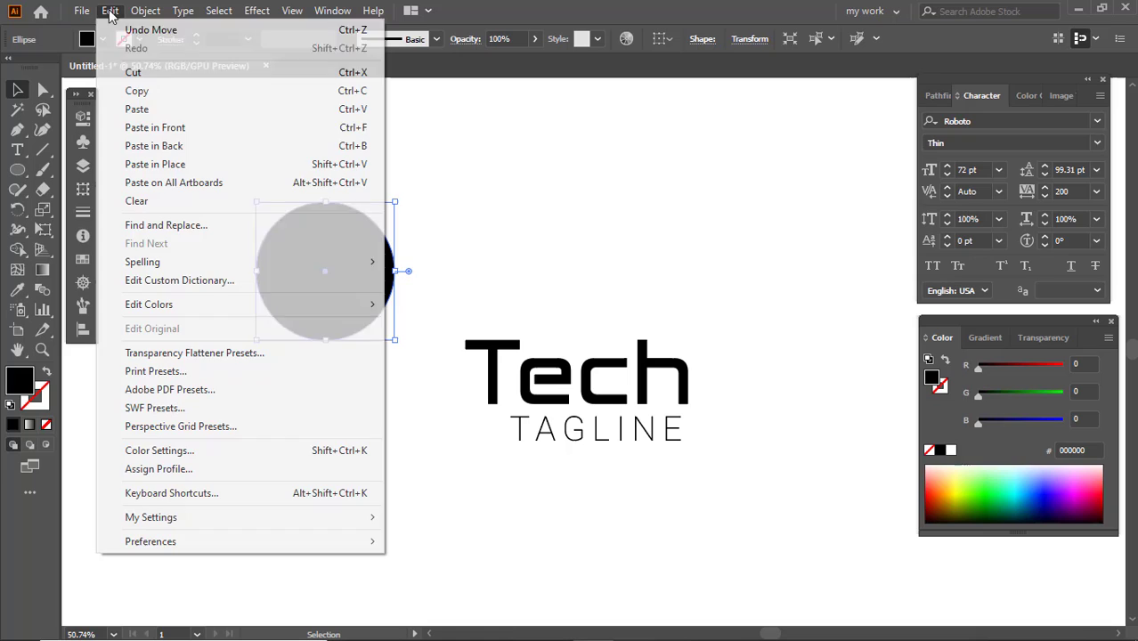
{"action": "left_click", "coordinate": [156, 127]}
{"action": "mouse_move", "coordinate": [398, 271]}
{"action": "left_mouse_down"}
{"action": "mouse_move", "coordinate": [412, 275]}
{"action": "mouse_move", "coordinate": [388, 273]}
{"action": "left_mouse_up"}
{"action": "left_click", "coordinate": [1022, 393]}
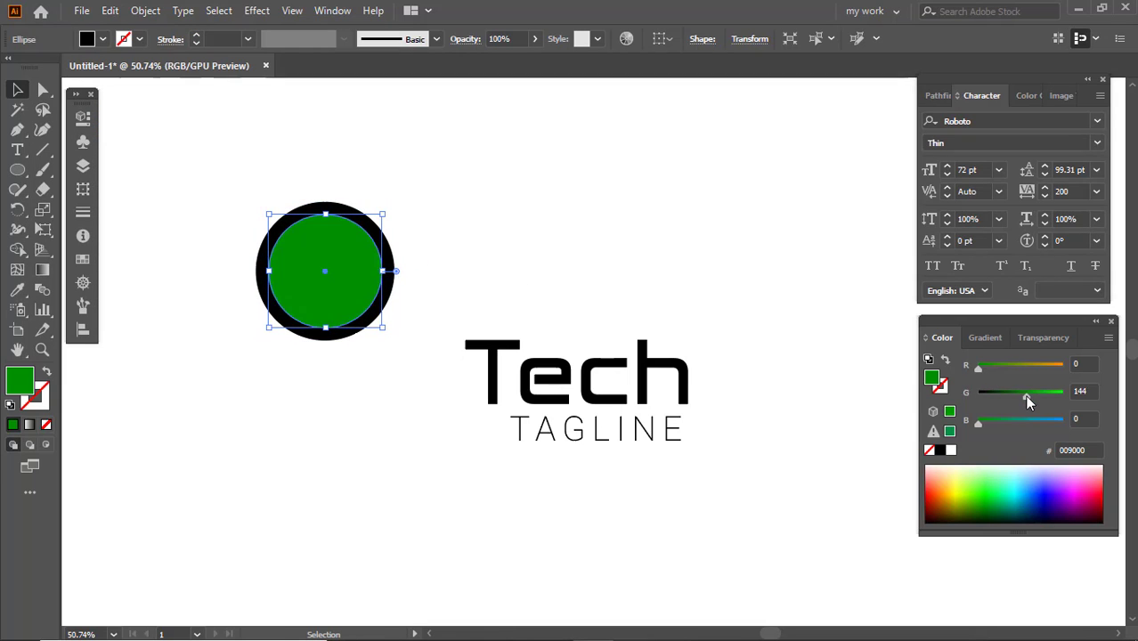
Swap the outer circle's fill and stroke and set its stroke weight to 10 pt.
{"action": "left_click", "coordinate": [363, 209]}
{"action": "left_click_drag", "start_coordinate": [363, 209], "coordinate": [269, 254]}
{"action": "left_click", "coordinate": [49, 375]}
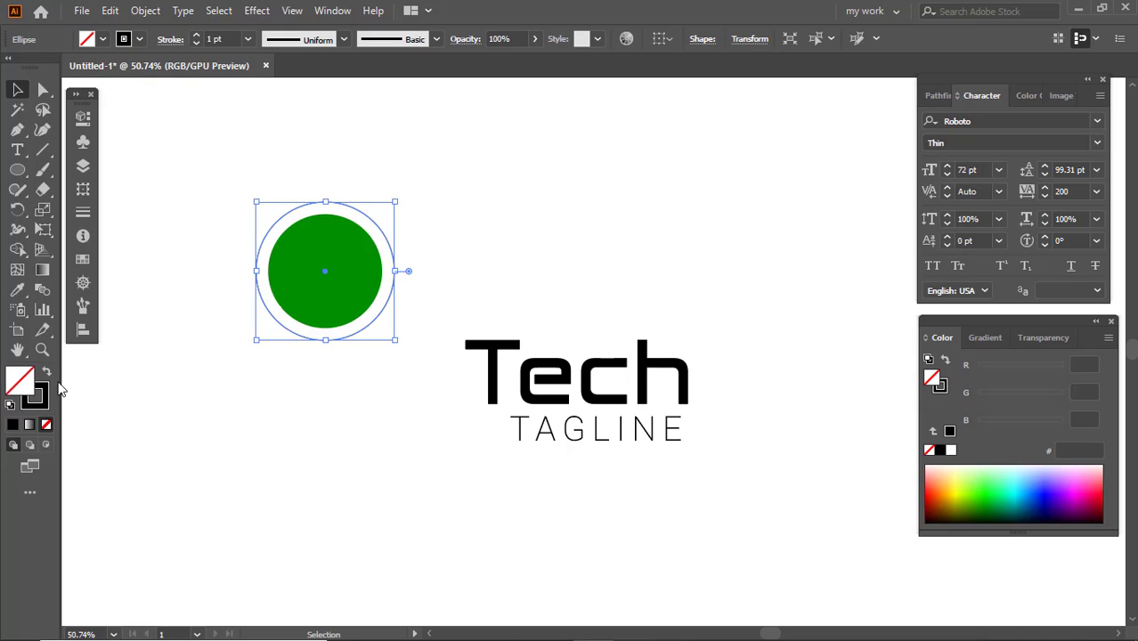
{"action": "left_click", "coordinate": [247, 39]}
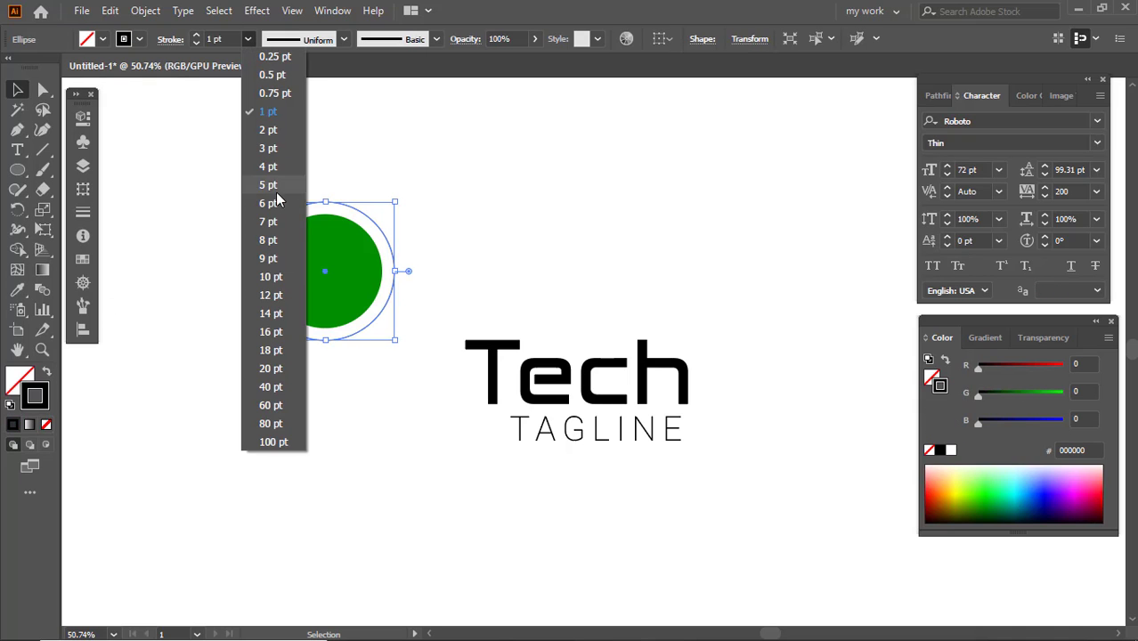
{"action": "left_click", "coordinate": [267, 279]}
{"action": "key", "text": "ctrl+shift+a"}
Thicken the stroke of the outer black ring.
{"action": "left_click", "coordinate": [330, 250]}
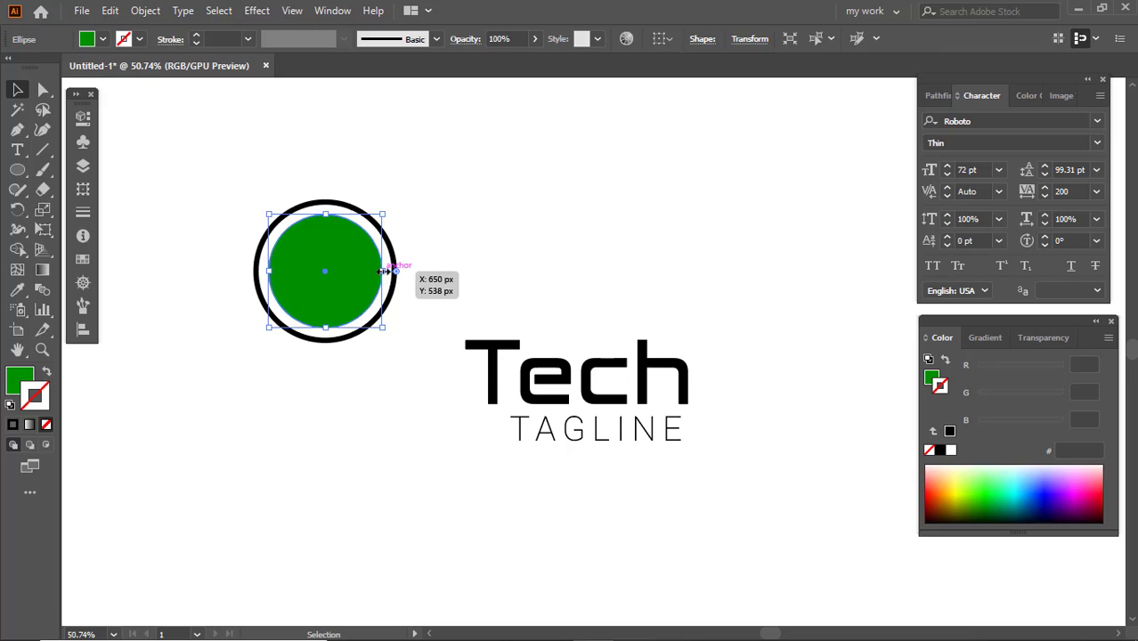
{"action": "key", "text": "ctrl+space"}
{"action": "left_click_drag", "start_coordinate": [330, 241], "coordinate": [356, 402]}
{"action": "left_click", "coordinate": [408, 273], "text": "shift"}
{"action": "left_click", "coordinate": [469, 409]}
{"action": "left_click", "coordinate": [399, 397]}
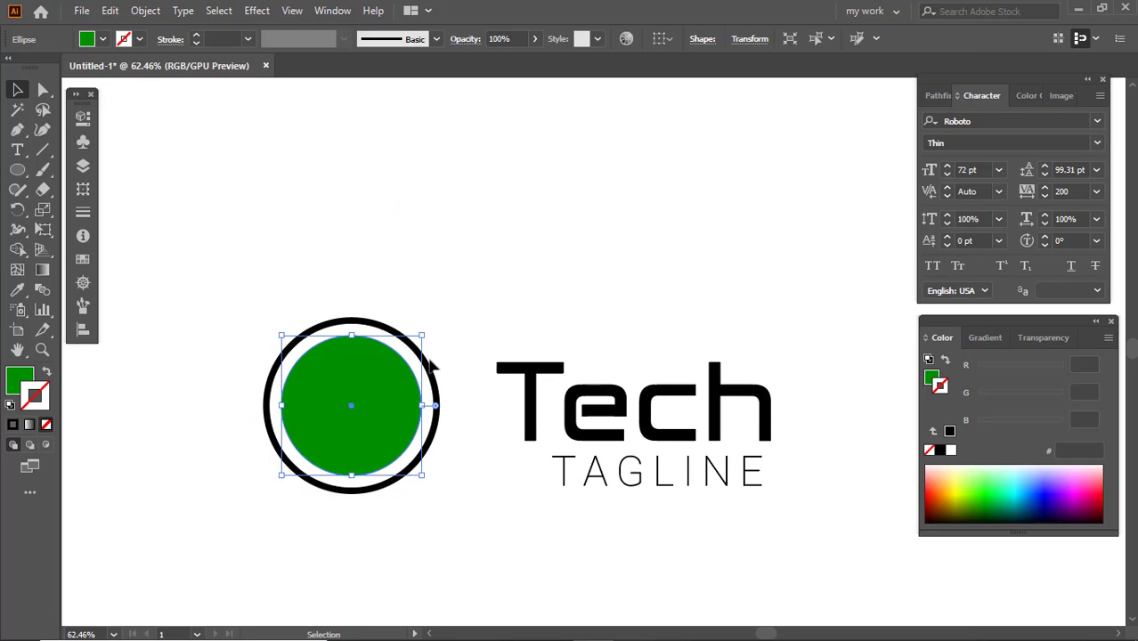
{"action": "left_click", "coordinate": [428, 366]}
{"action": "left_click", "coordinate": [248, 41]}
{"action": "left_click", "coordinate": [287, 350]}
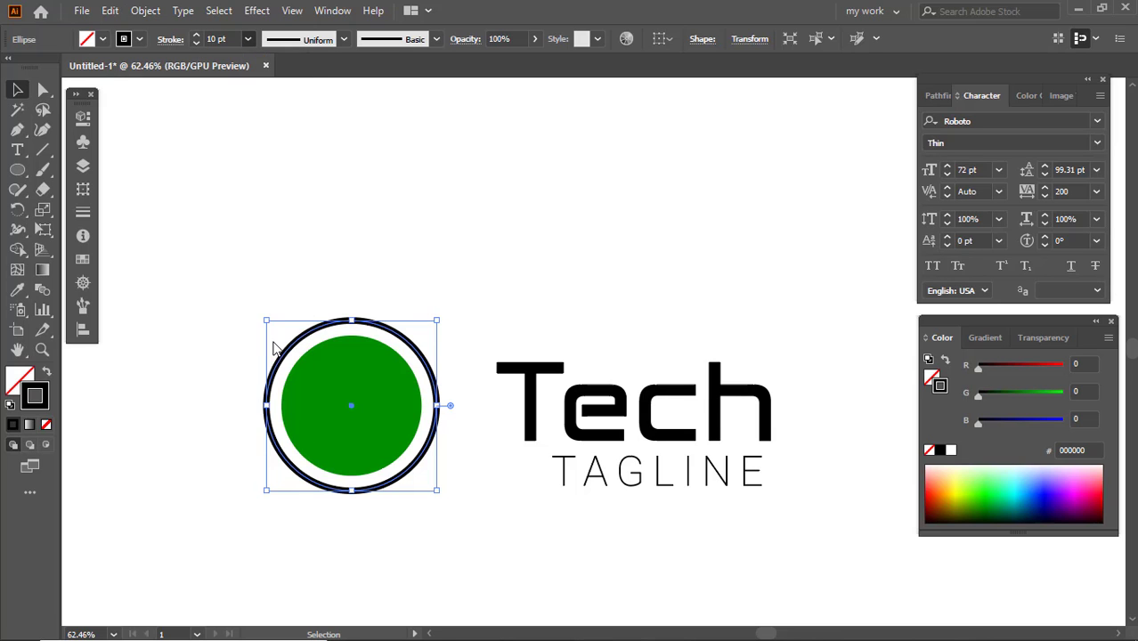
Expand the outer ring and the green circle into filled shapes.
{"action": "left_click", "coordinate": [275, 255]}
{"action": "left_click_drag", "start_coordinate": [275, 256], "coordinate": [351, 381]}
{"action": "left_click", "coordinate": [145, 10]}
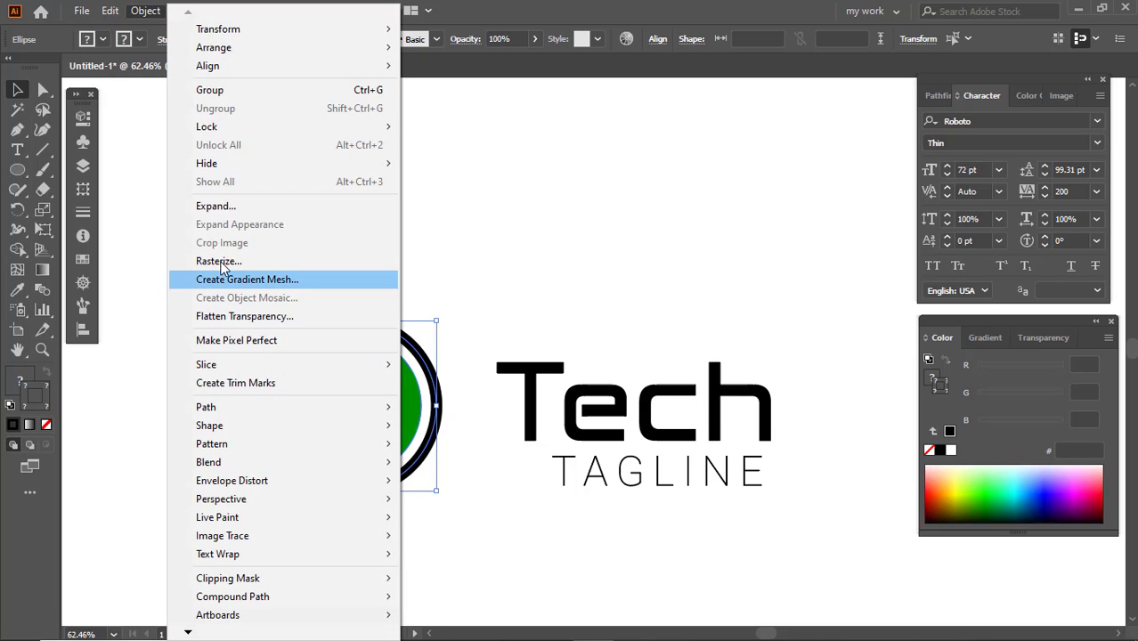
{"action": "left_click", "coordinate": [224, 210]}
{"action": "left_click", "coordinate": [508, 423]}
{"action": "left_click", "coordinate": [432, 329]}
Draw a small square with the Rectangle tool above the ring's upper-left side.
{"action": "left_click_drag", "start_coordinate": [358, 410], "coordinate": [418, 422]}
{"action": "left_click_drag", "start_coordinate": [515, 431], "coordinate": [501, 390]}
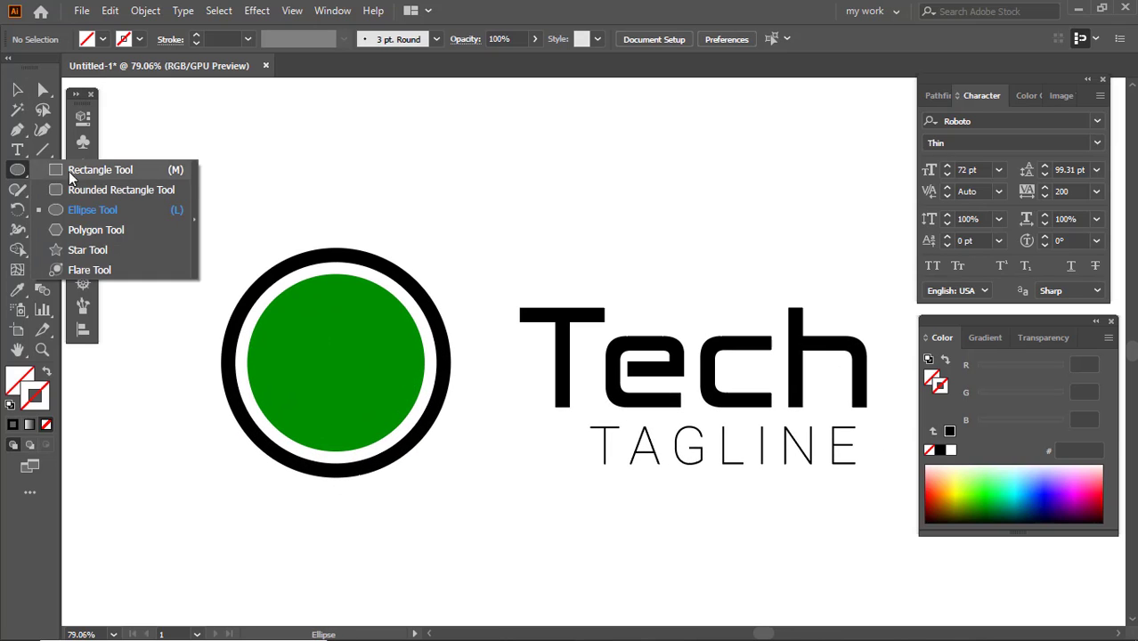
{"action": "left_click", "coordinate": [98, 167]}
{"action": "left_click_drag", "start_coordinate": [218, 169], "coordinate": [240, 189]}
{"action": "left_click", "coordinate": [17, 89]}
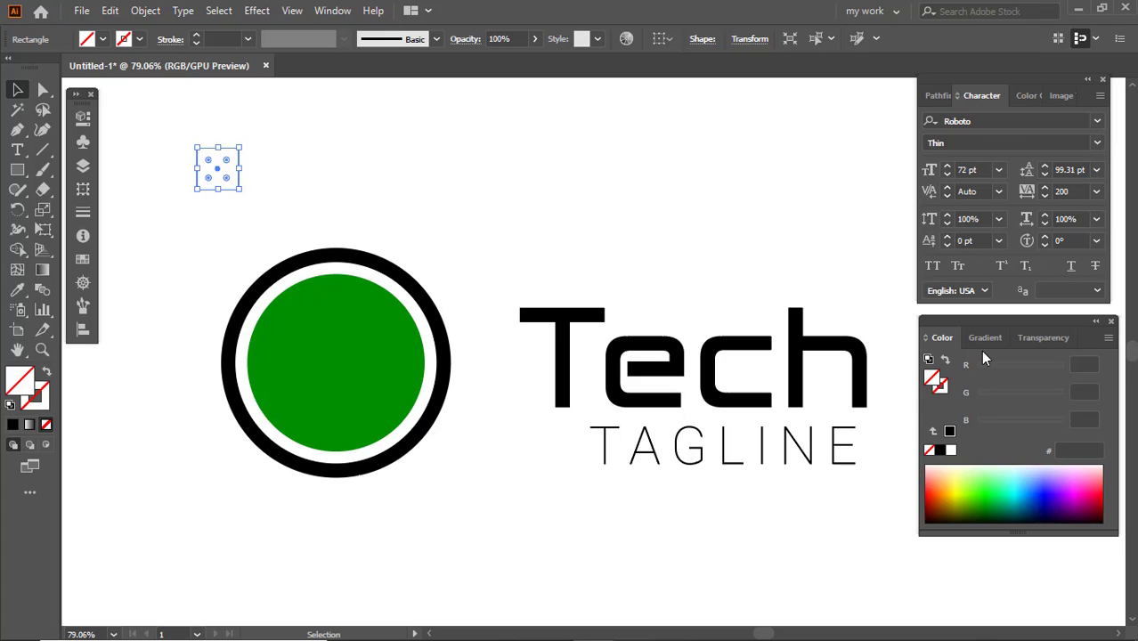
Fill the small square with red ff0000.
{"action": "left_click", "coordinate": [985, 476]}
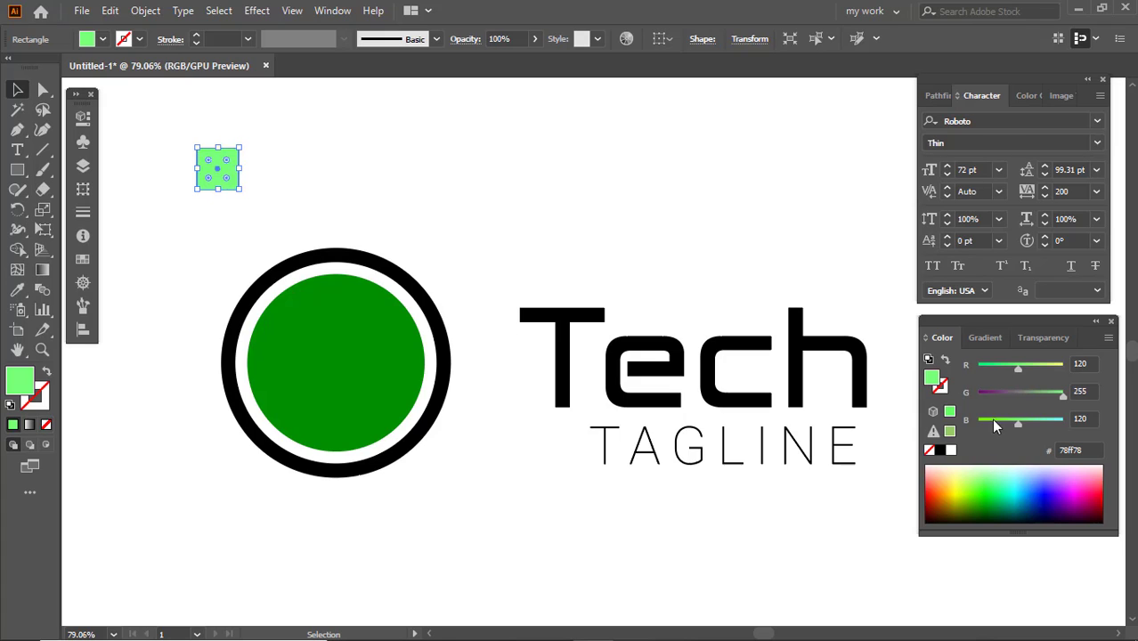
{"action": "left_click_drag", "start_coordinate": [1018, 369], "coordinate": [978, 369]}
{"action": "left_click_drag", "start_coordinate": [1063, 396], "coordinate": [1064, 369]}
{"action": "left_click_drag", "start_coordinate": [1018, 424], "coordinate": [978, 424]}
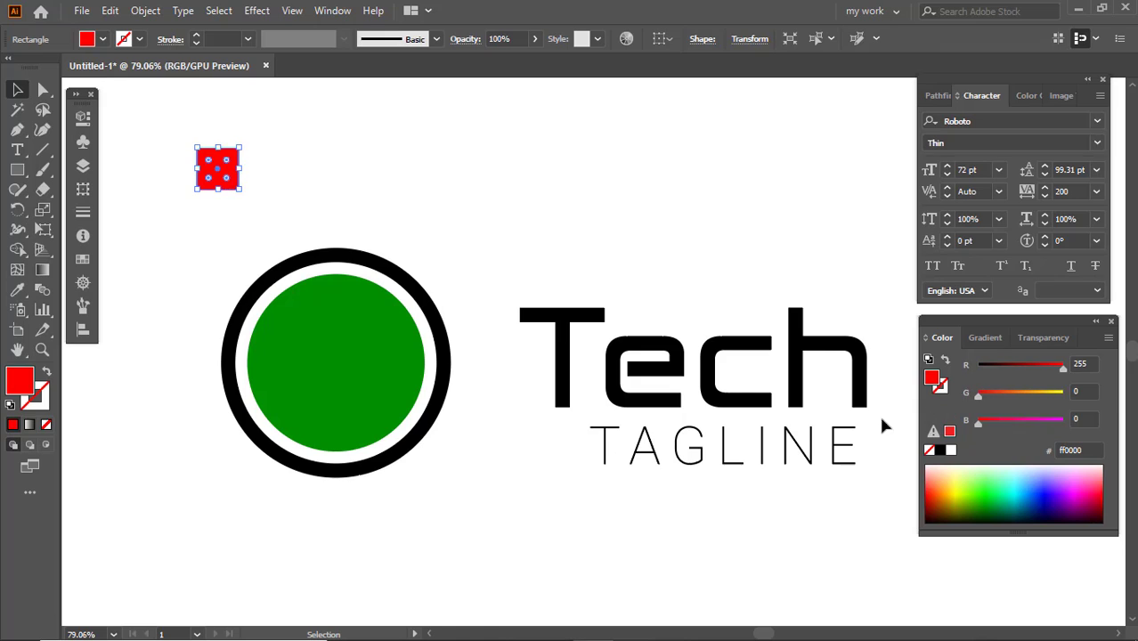
Copy the red square into a scattered cluster of larger and smaller squares over and above the ring's upper-left edge.
{"action": "left_click_drag", "start_coordinate": [235, 167], "coordinate": [278, 209]}
{"action": "scroll", "coordinate": [301, 282], "scroll_direction": "up", "scroll_amount": 3}
{"action": "left_click", "coordinate": [328, 219]}
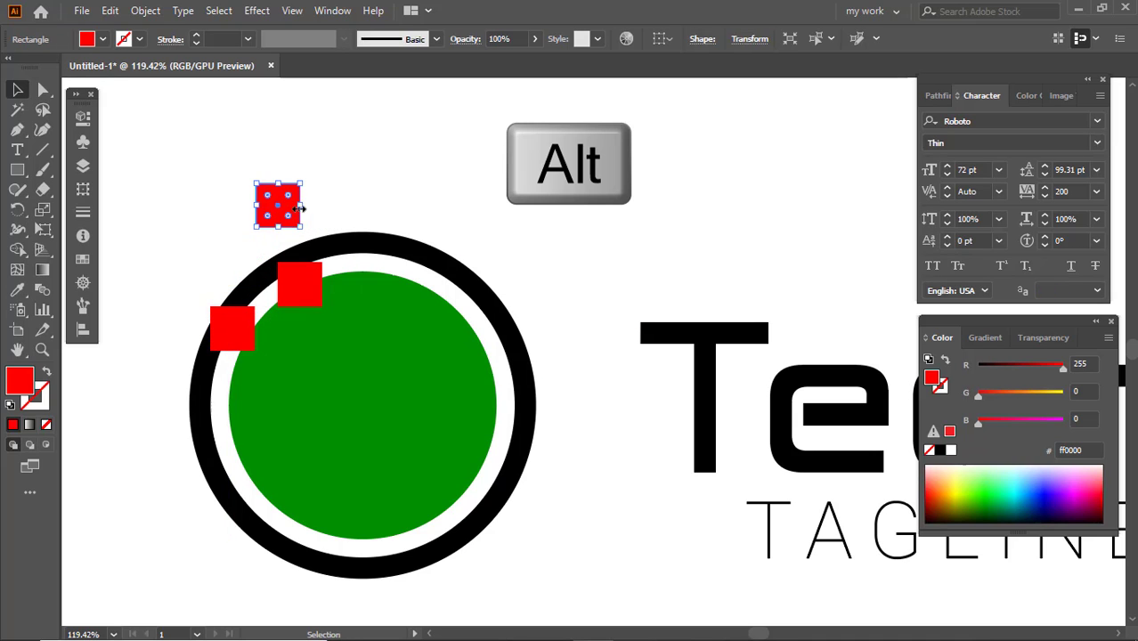
{"action": "key", "text": "ctrl+z"}
{"action": "left_click_drag", "start_coordinate": [240, 263], "coordinate": [153, 168]}
{"action": "left_click", "coordinate": [297, 214]}
{"action": "scroll", "coordinate": [285, 243], "scroll_direction": "up", "scroll_amount": 2}
Offset the three squares overlapping or nearest the ring outward by 6 px and fill the offset squares with ffb300.
{"action": "left_click", "coordinate": [299, 283]}
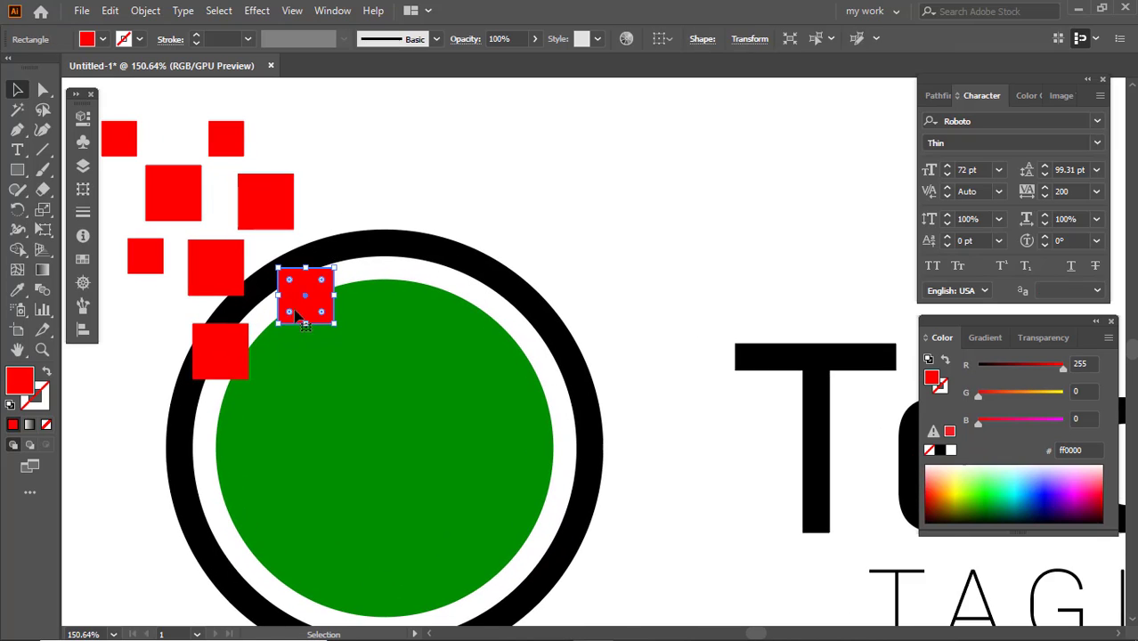
{"action": "left_click", "coordinate": [221, 267], "text": "shift"}
{"action": "left_click", "coordinate": [153, 12]}
{"action": "mouse_move", "coordinate": [241, 409]}
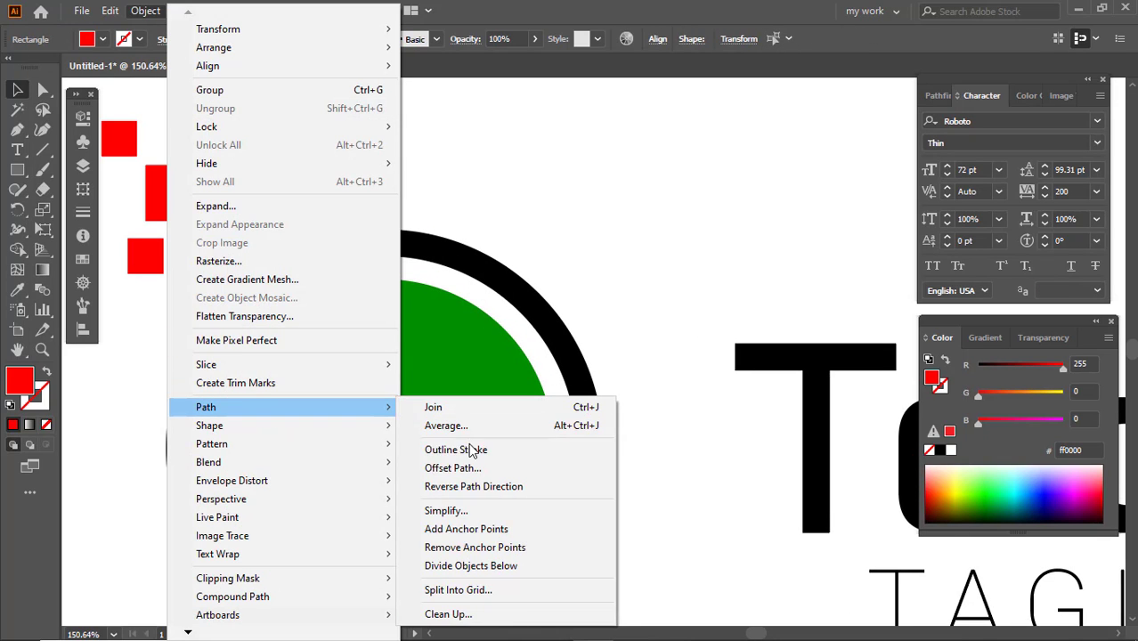
{"action": "left_click", "coordinate": [458, 466]}
{"action": "left_click", "coordinate": [664, 541]}
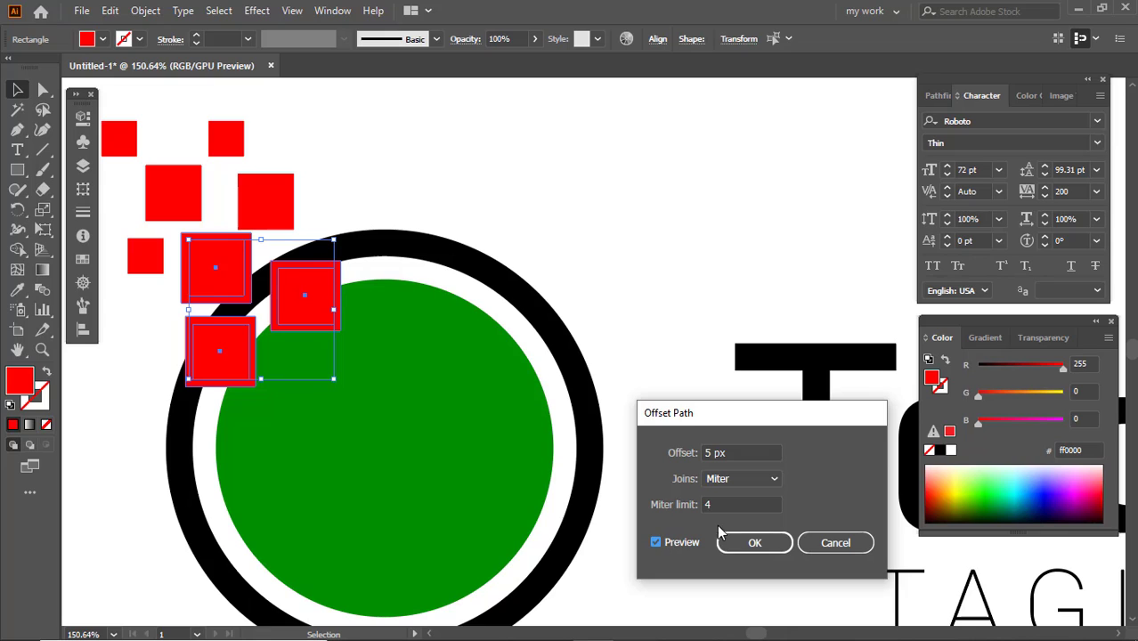
{"action": "key", "text": "Up"}
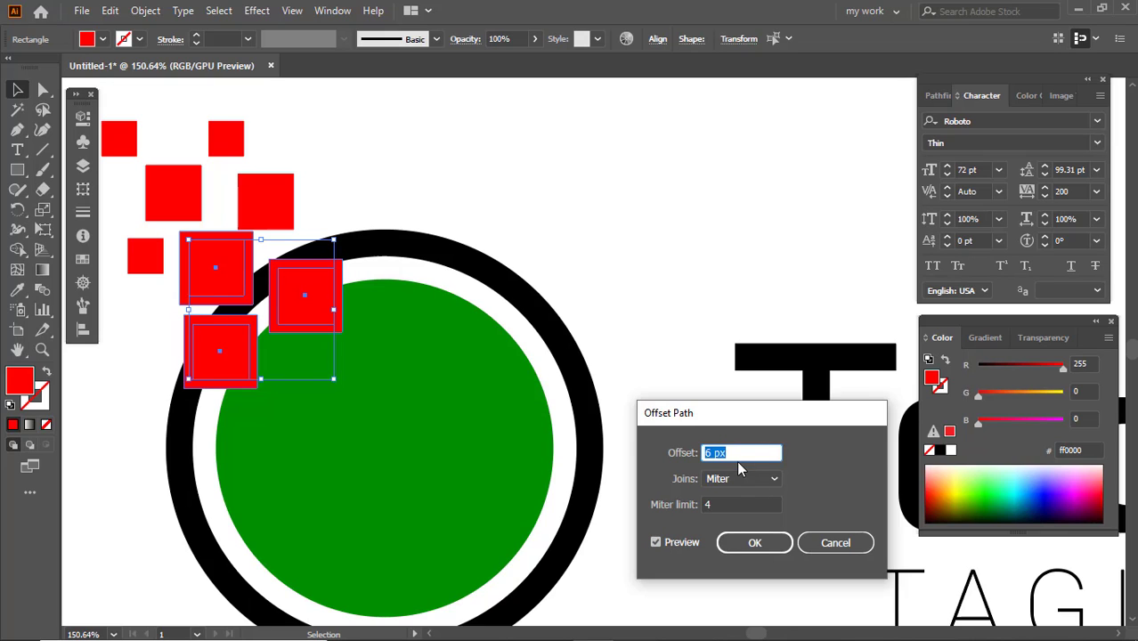
{"action": "left_click", "coordinate": [755, 543]}
{"action": "left_click_drag", "start_coordinate": [1027, 373], "coordinate": [1064, 371]}
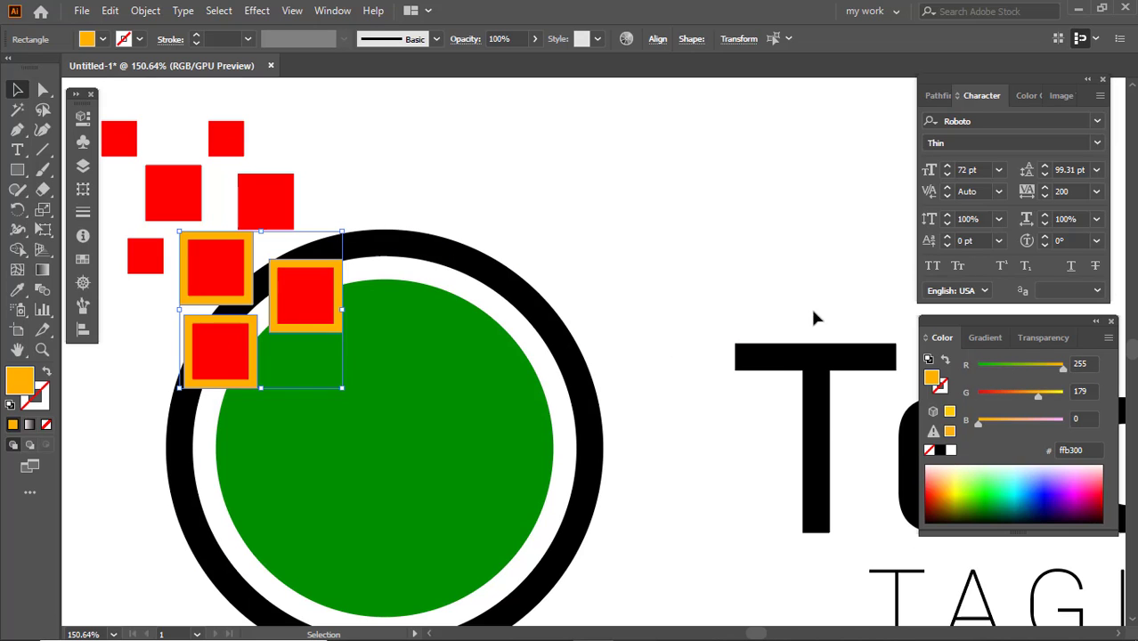
{"action": "left_click", "coordinate": [813, 312]}
Divide the ring, green circle and orange offset squares into separate pieces with Pathfinder, and ungroup the pieces.
{"action": "scroll", "coordinate": [230, 270], "scroll_direction": "up", "scroll_amount": 2}
{"action": "left_click_drag", "start_coordinate": [167, 262], "coordinate": [402, 369]}
{"action": "key", "text": "ctrl+z"}
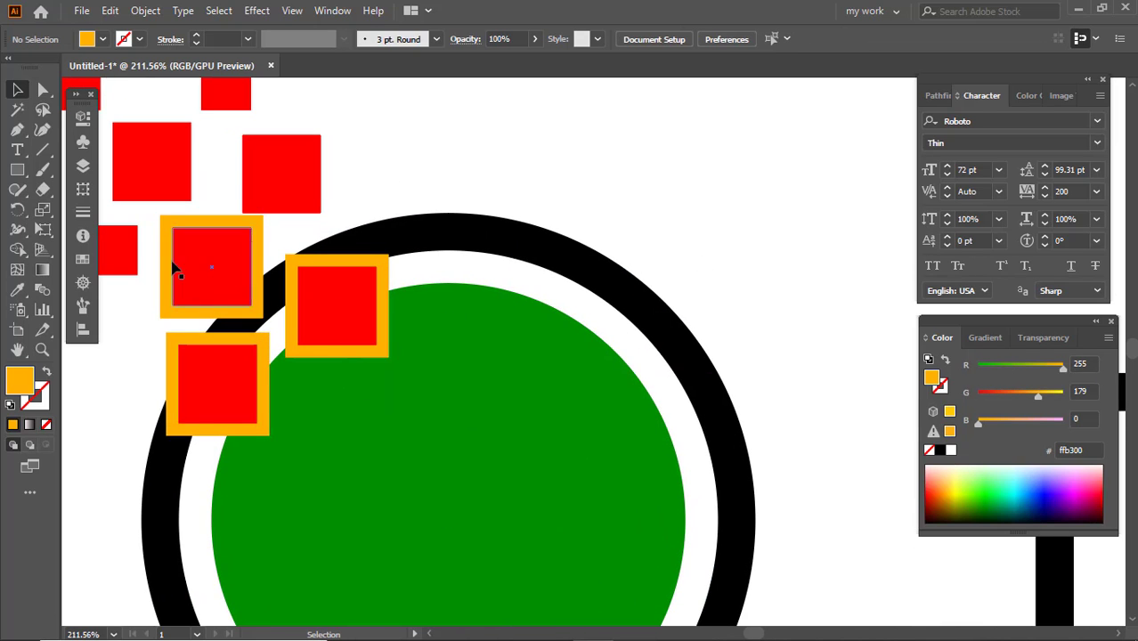
{"action": "left_click_drag", "start_coordinate": [281, 358], "coordinate": [431, 449]}
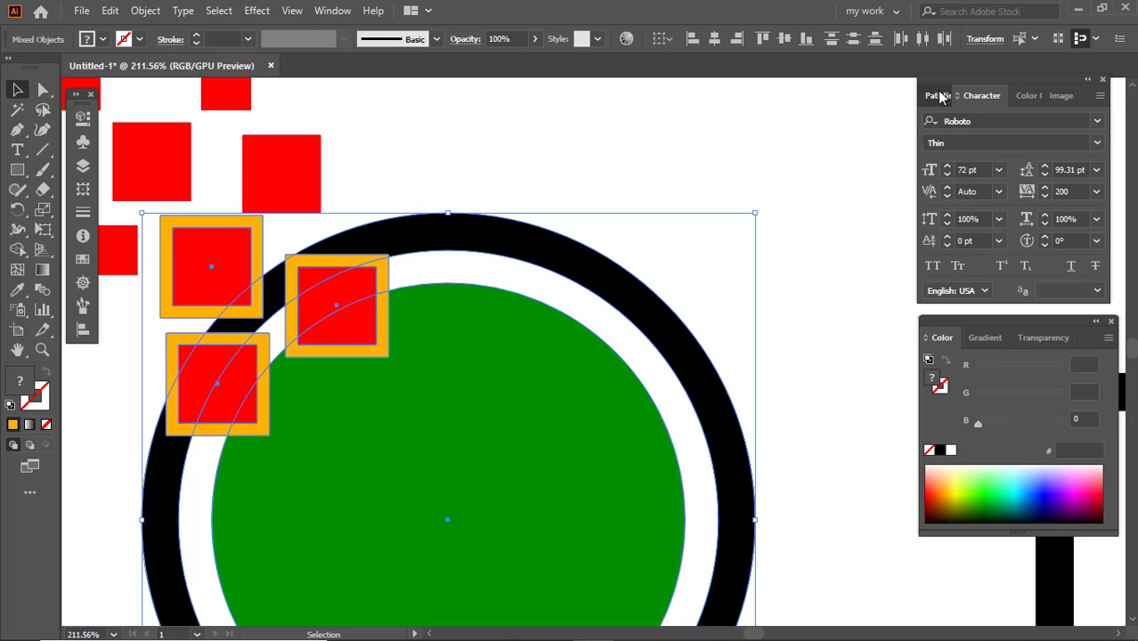
{"action": "left_click", "coordinate": [941, 97]}
{"action": "right_click", "coordinate": [377, 338]}
{"action": "left_click", "coordinate": [431, 476]}
{"action": "key", "text": "ctrl+shift+a"}
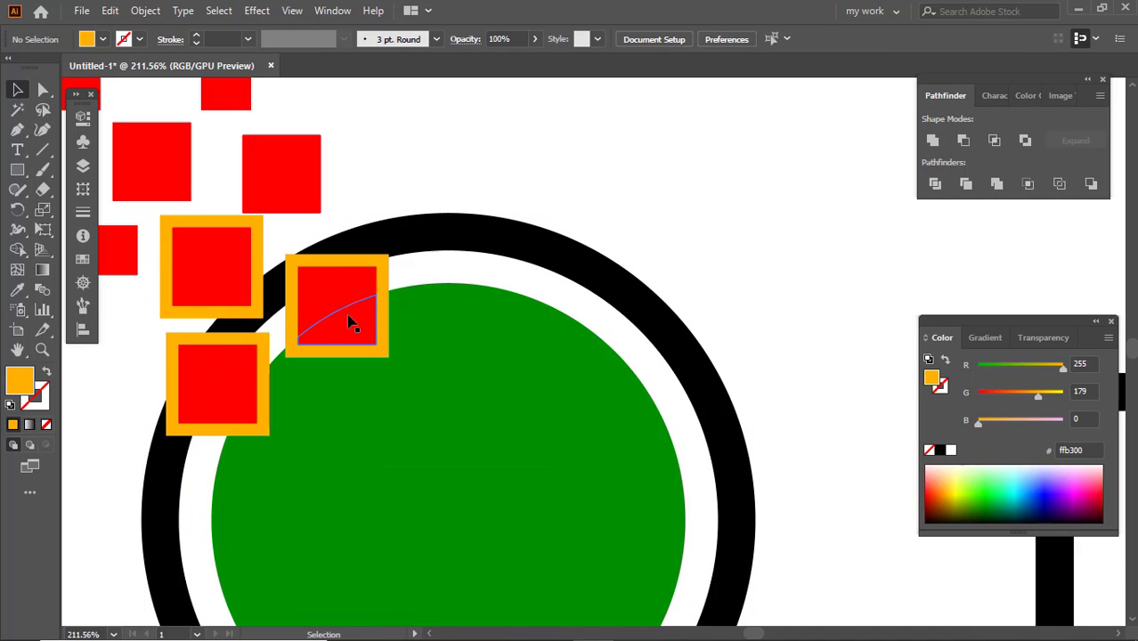
Delete all the orange pieces around the red square at the green circle's upper edge.
{"action": "key", "text": "Delete"}
{"action": "left_click", "coordinate": [289, 257]}
{"action": "key", "text": "Delete"}
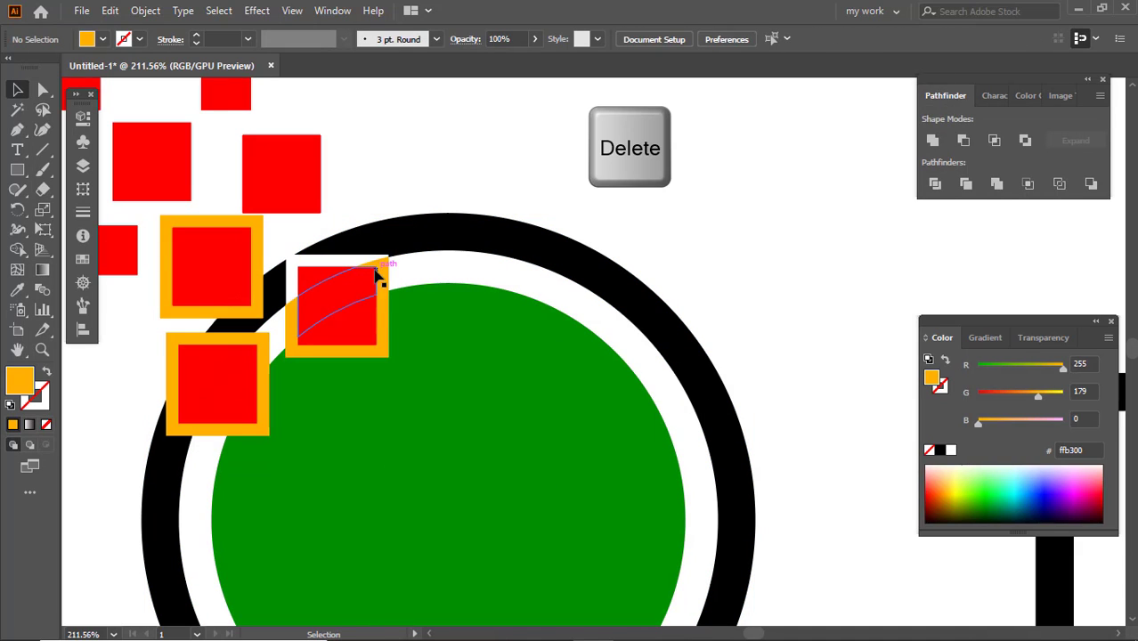
{"action": "left_click", "coordinate": [377, 271]}
{"action": "key", "text": "Delete"}
{"action": "left_click", "coordinate": [382, 317]}
{"action": "key", "text": "Delete"}
{"action": "left_click", "coordinate": [286, 326]}
{"action": "key", "text": "Delete"}
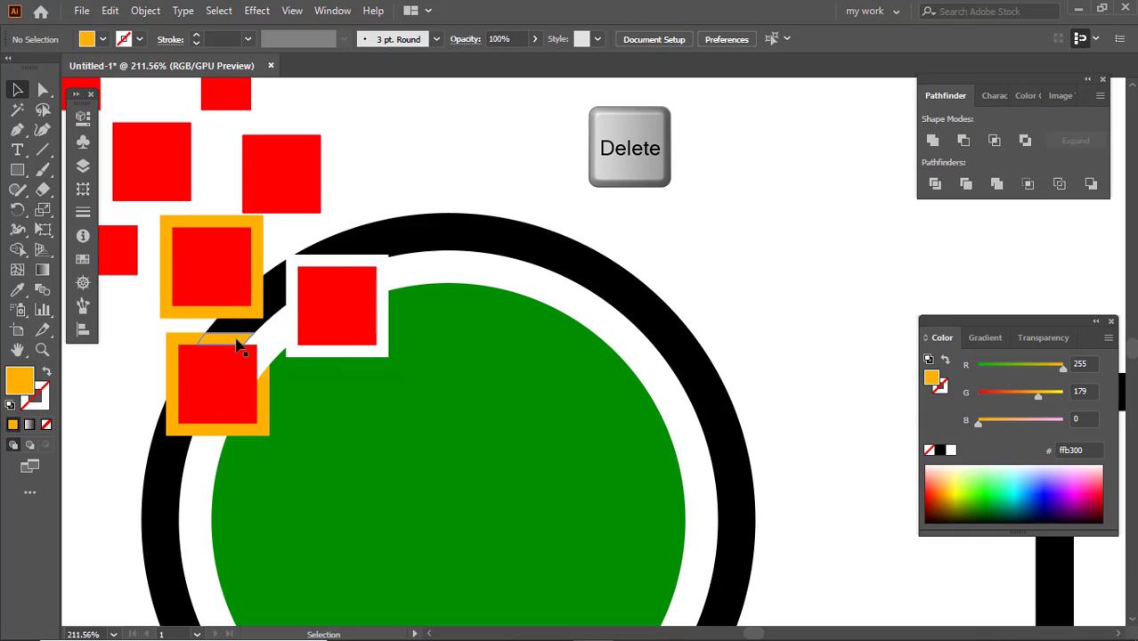
Delete all the orange pieces around the lowest red square at the ring's left side.
{"action": "left_click", "coordinate": [171, 340]}
{"action": "key", "text": "Delete"}
{"action": "left_click", "coordinate": [267, 431]}
{"action": "key", "text": "Delete"}
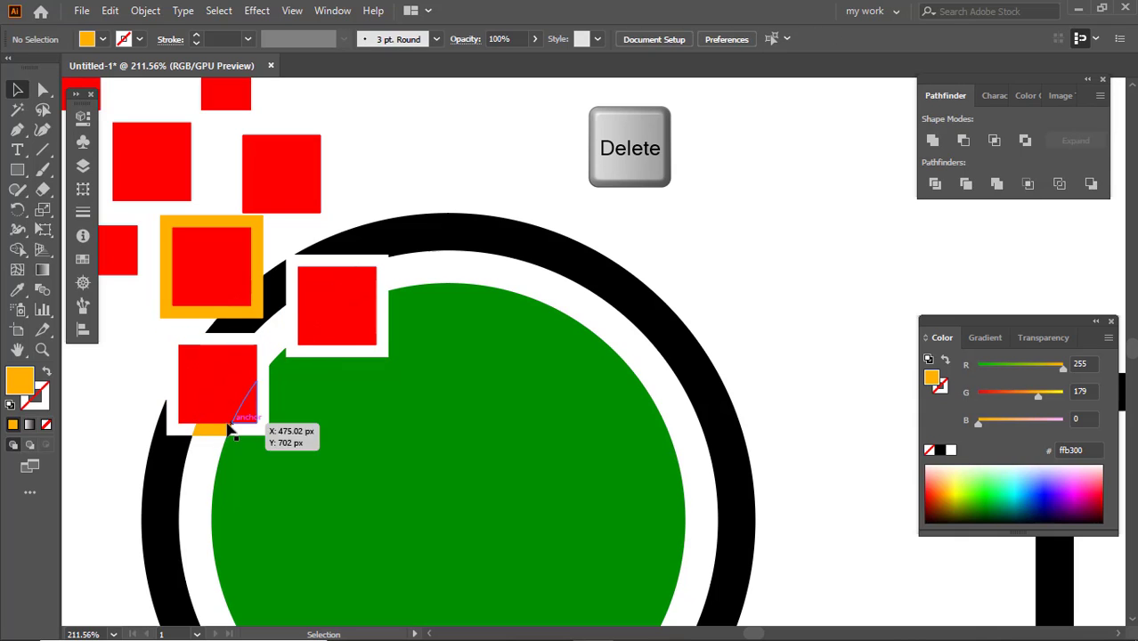
{"action": "left_click", "coordinate": [220, 423]}
{"action": "left_click", "coordinate": [210, 454]}
{"action": "left_click", "coordinate": [216, 428]}
{"action": "key", "text": "Delete"}
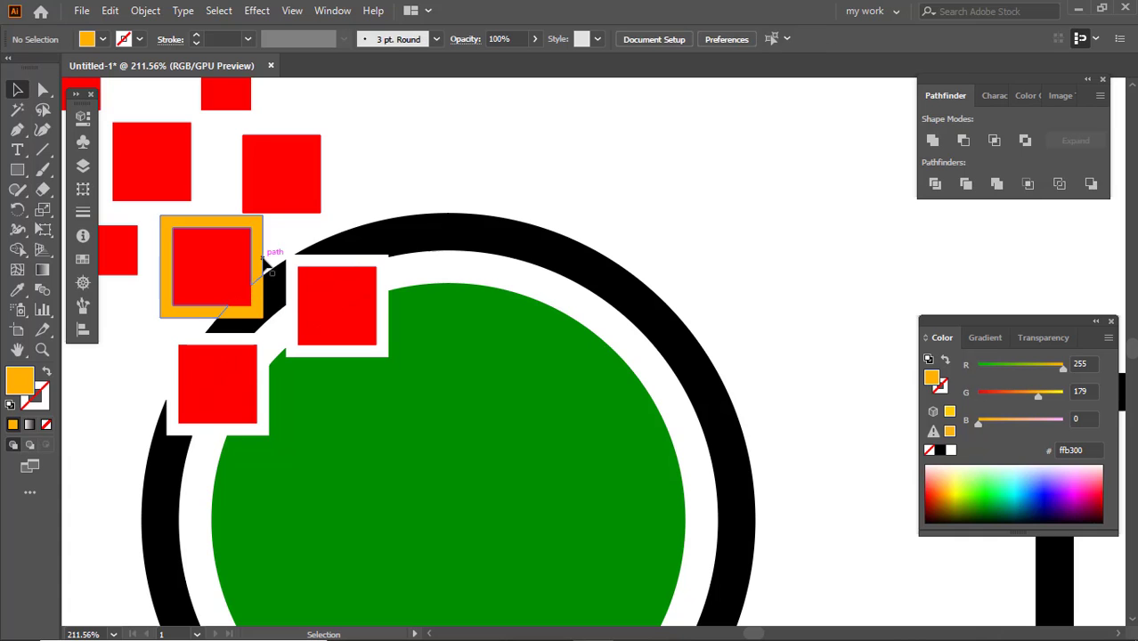
Delete the remaining orange pieces around the red square at the ring's outer upper-left edge.
{"action": "left_click", "coordinate": [260, 259]}
{"action": "key", "text": "Delete"}
{"action": "left_click", "coordinate": [256, 302]}
{"action": "key", "text": "Delete"}
Give the notched green circle a red d30000 stroke with a weight of 5 pt.
{"action": "left_click_drag", "start_coordinate": [533, 301], "coordinate": [413, 289]}
{"action": "left_click_drag", "start_coordinate": [570, 293], "coordinate": [485, 279]}
{"action": "left_click", "coordinate": [402, 387]}
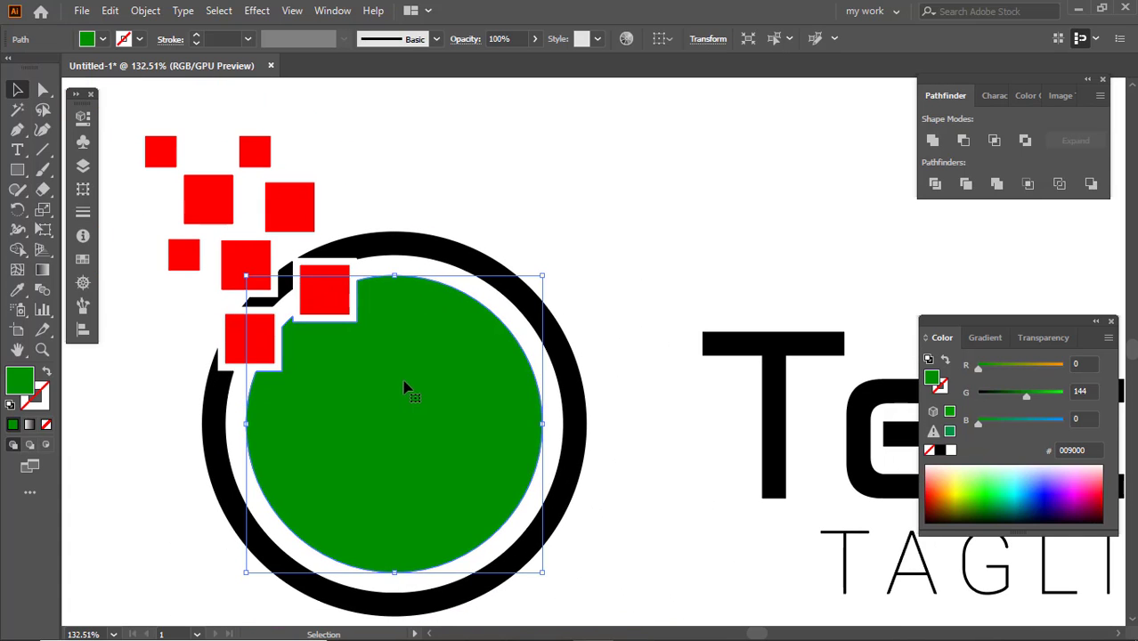
{"action": "left_click", "coordinate": [44, 402]}
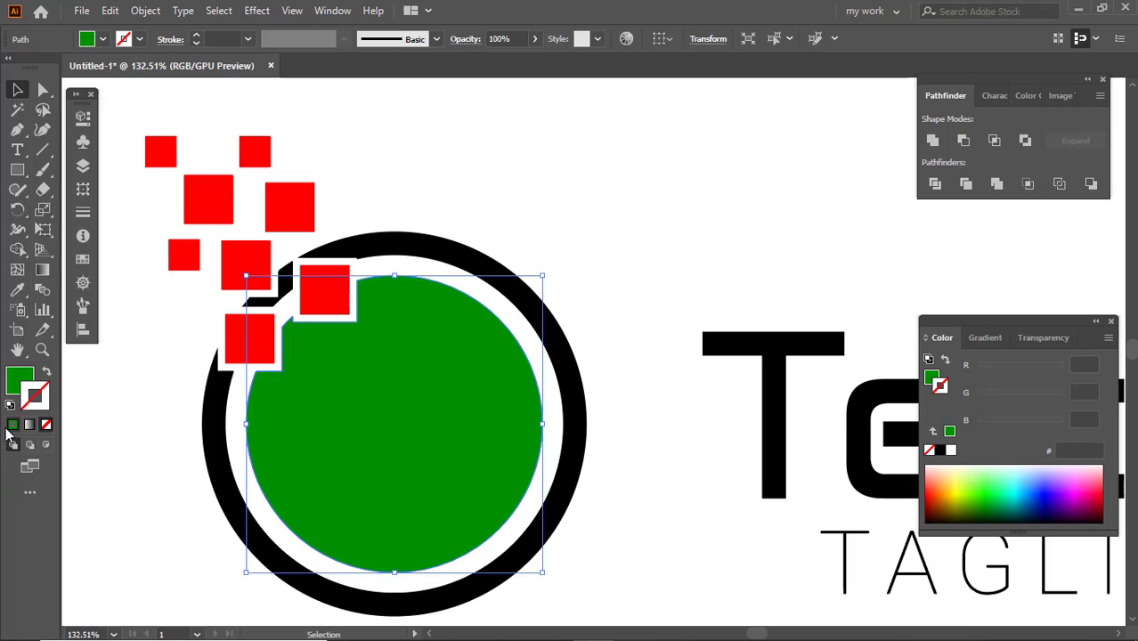
{"action": "left_click", "coordinate": [12, 425]}
{"action": "left_click_drag", "start_coordinate": [978, 367], "coordinate": [1049, 369]}
{"action": "left_click_drag", "start_coordinate": [1026, 396], "coordinate": [942, 395]}
{"action": "left_click", "coordinate": [246, 39]}
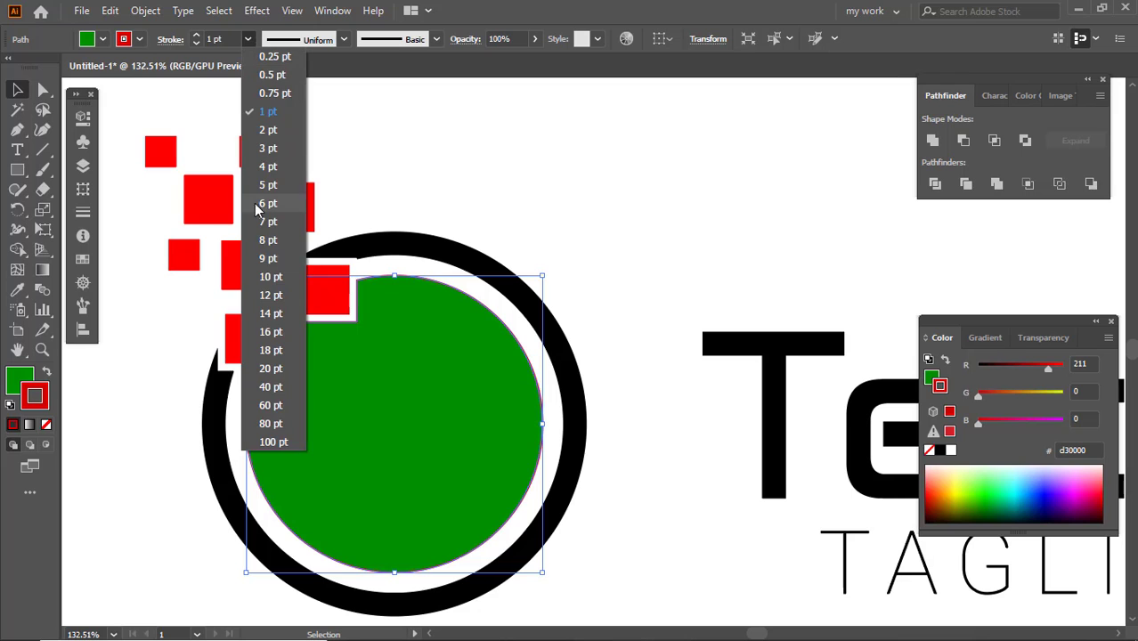
{"action": "left_click", "coordinate": [279, 185]}
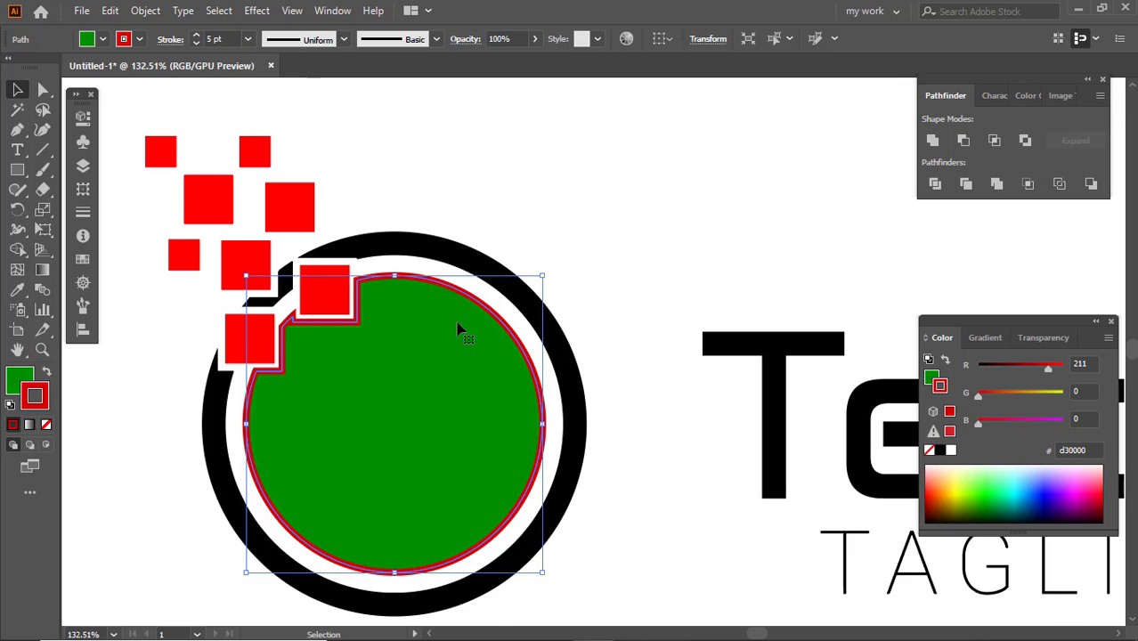
Make the green circle's red stroke a dashed line with 12 pt dashes, an empty gap value and round caps.
{"action": "scroll", "coordinate": [458, 332], "scroll_direction": "up", "scroll_amount": 1}
{"action": "left_click", "coordinate": [81, 211]}
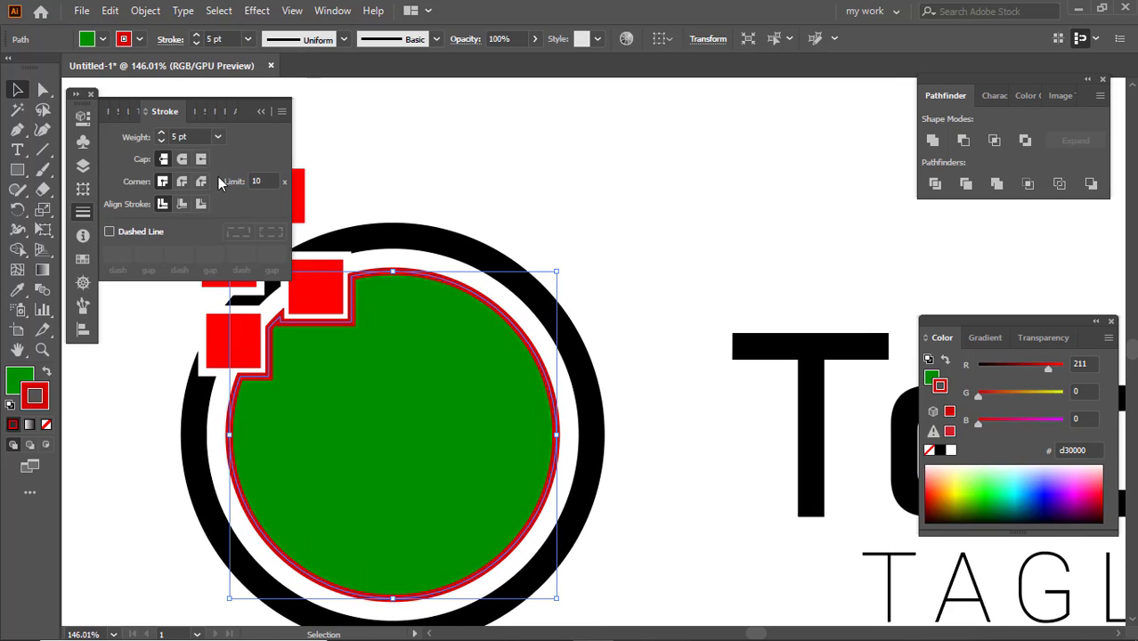
{"action": "left_click", "coordinate": [109, 232]}
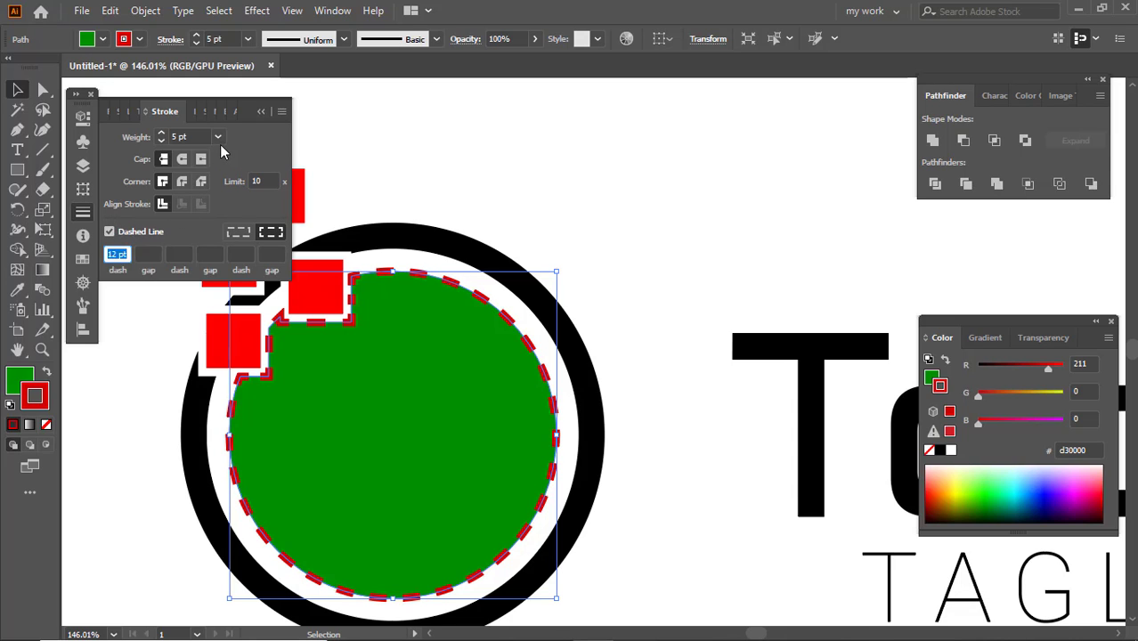
{"action": "left_click", "coordinate": [147, 255]}
{"action": "type", "text": "6"}
{"action": "key", "text": "Return"}
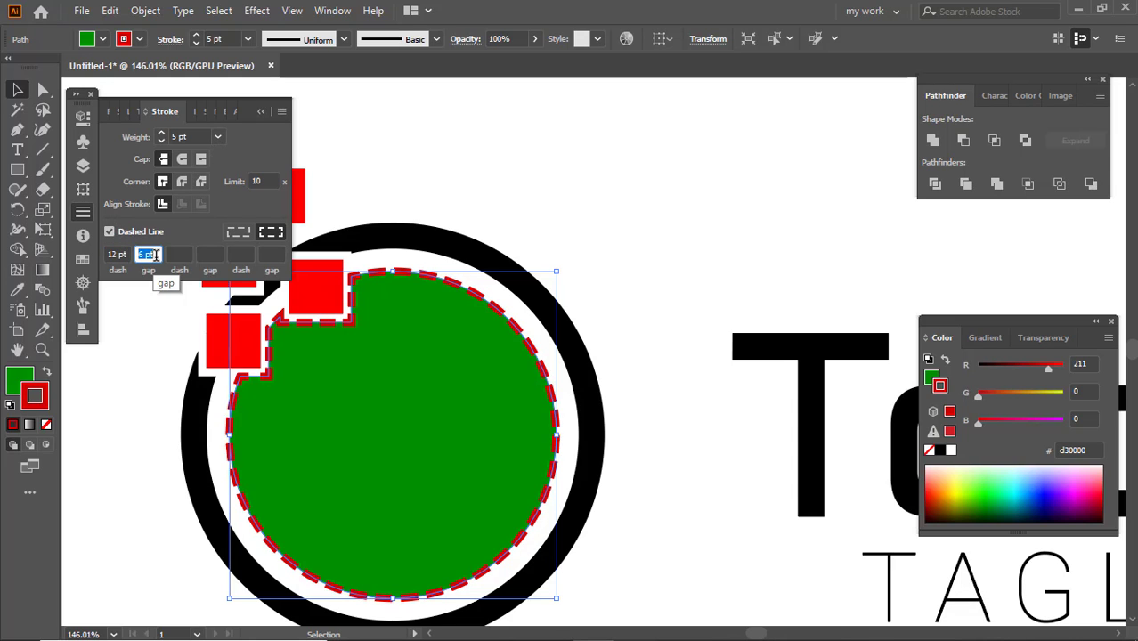
{"action": "key", "text": "BackSpace"}
{"action": "left_click", "coordinate": [182, 159]}
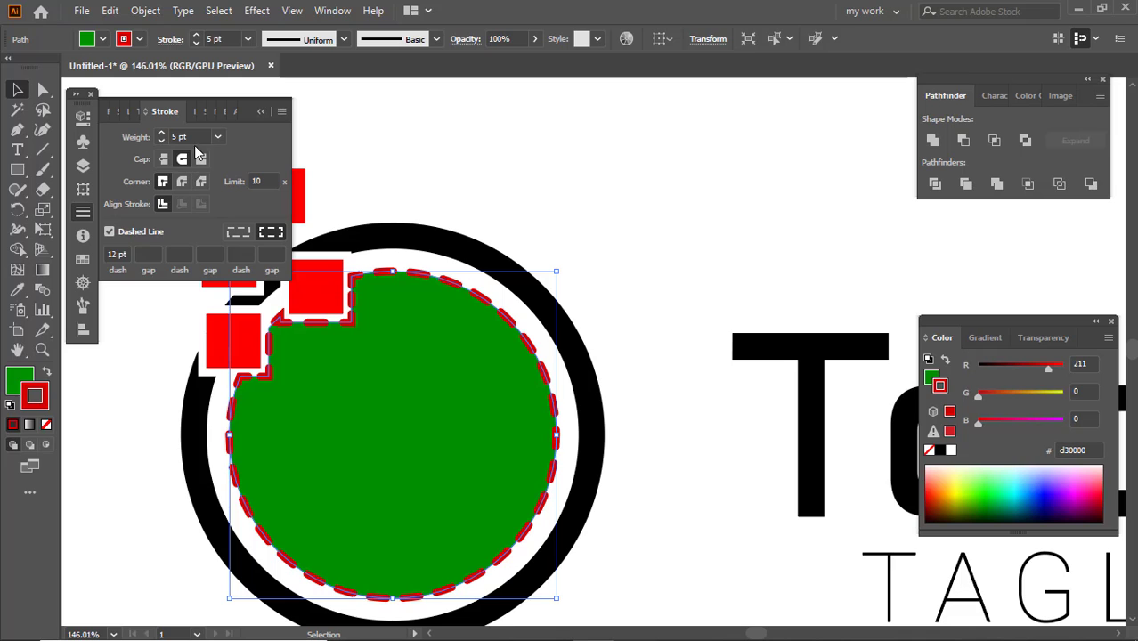
Set the weight of the green circle's dashed stroke to 3 pt.
{"action": "left_click", "coordinate": [216, 137]}
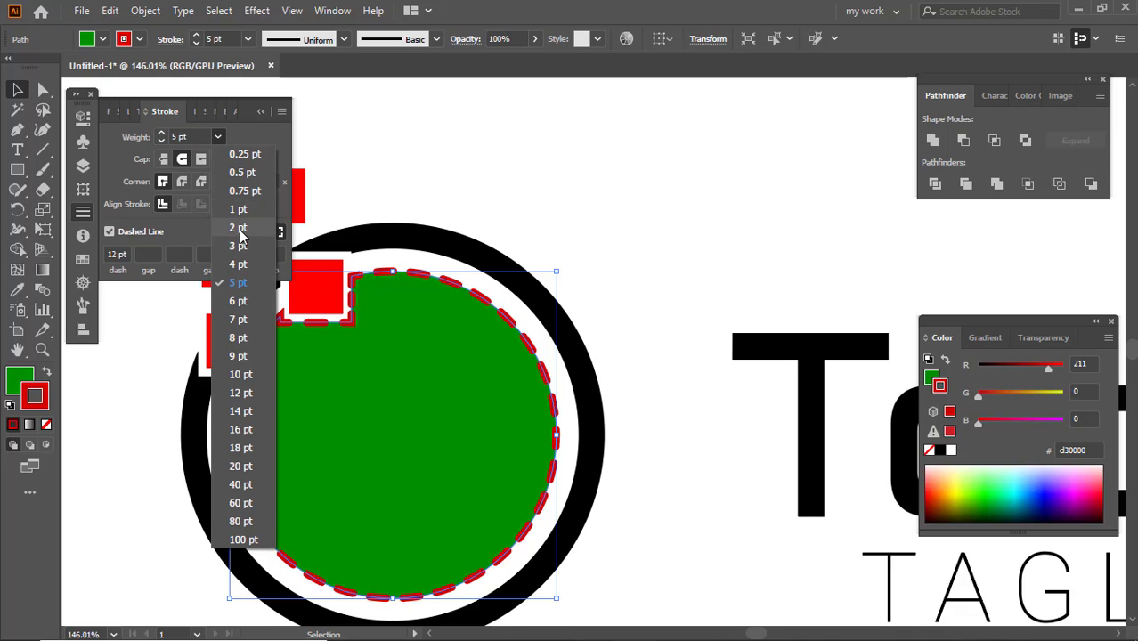
{"action": "left_click", "coordinate": [241, 230]}
{"action": "left_click", "coordinate": [216, 136]}
{"action": "left_click", "coordinate": [224, 248]}
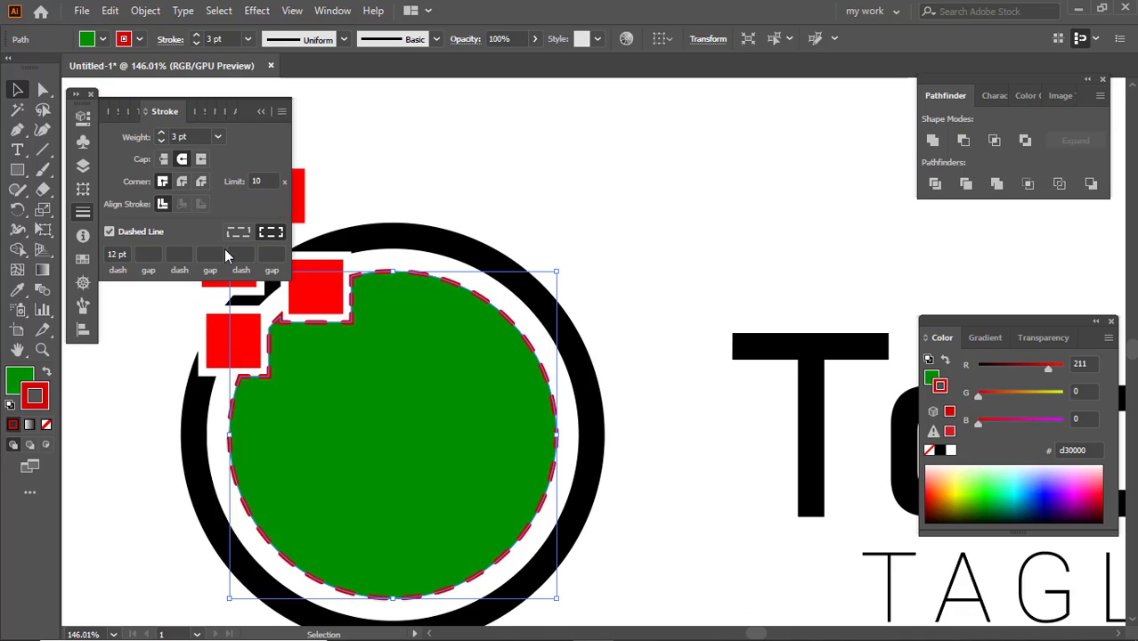
{"action": "left_click", "coordinate": [493, 301]}
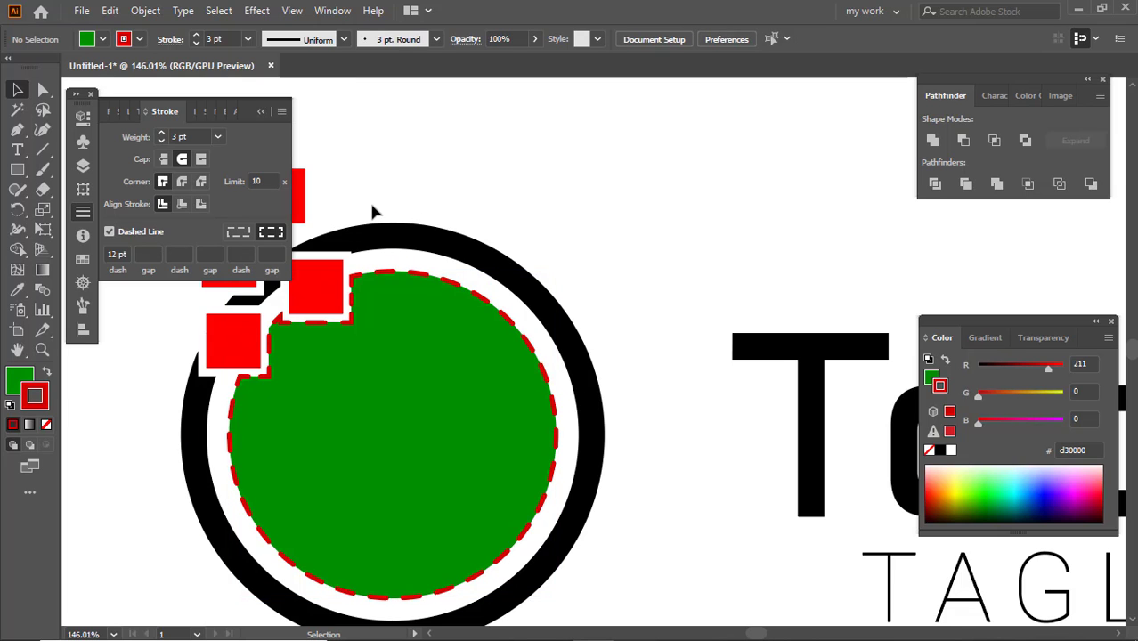
{"action": "left_click", "coordinate": [73, 212]}
Expand the green circle and its dashed red stroke into filled shapes.
{"action": "left_click", "coordinate": [431, 276]}
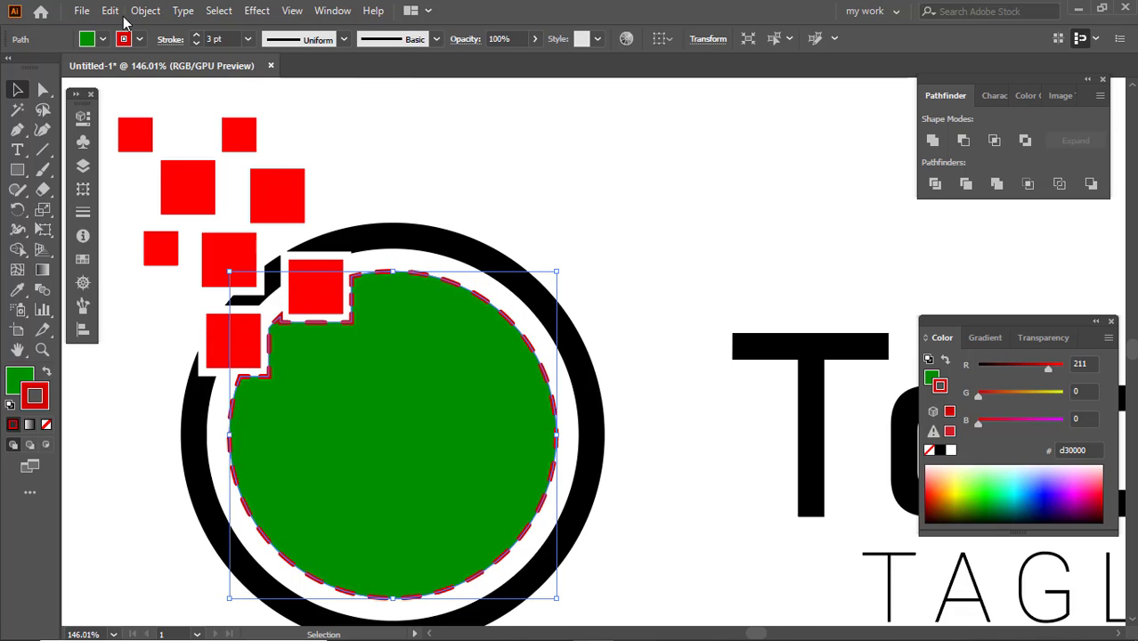
{"action": "left_click", "coordinate": [145, 11]}
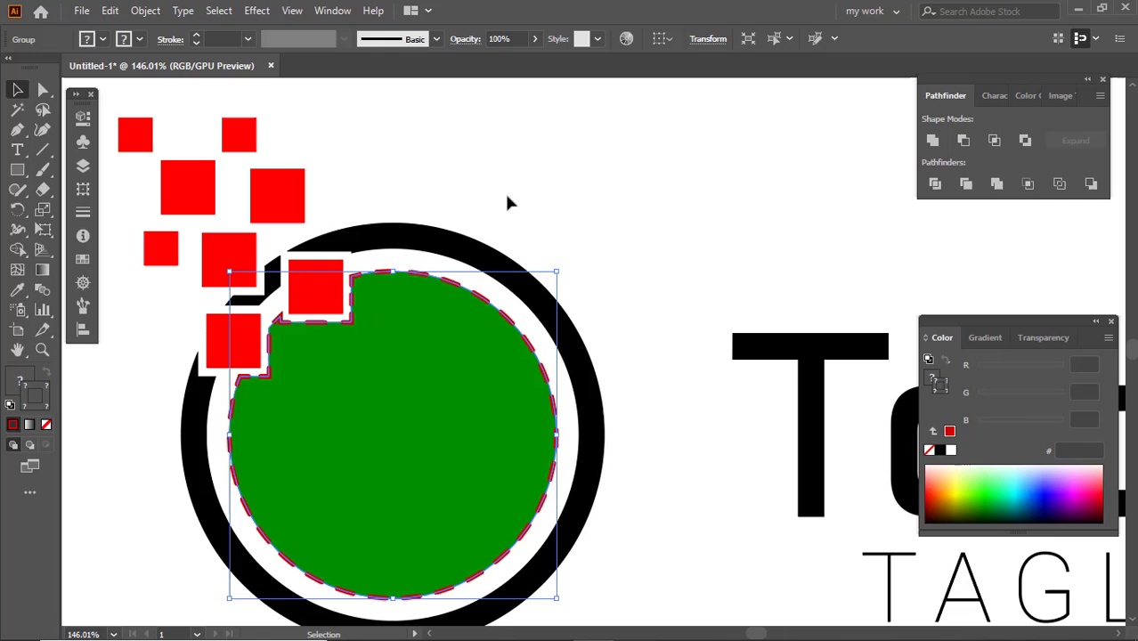
{"action": "left_click", "coordinate": [504, 190]}
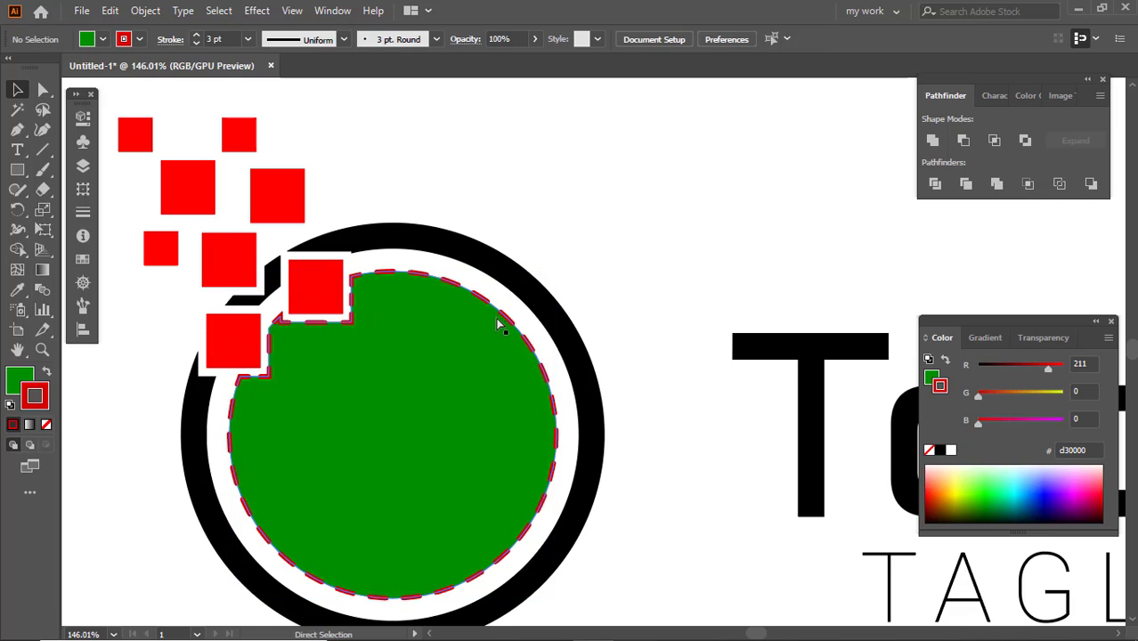
{"action": "left_click", "coordinate": [429, 282]}
{"action": "left_click", "coordinate": [146, 11]}
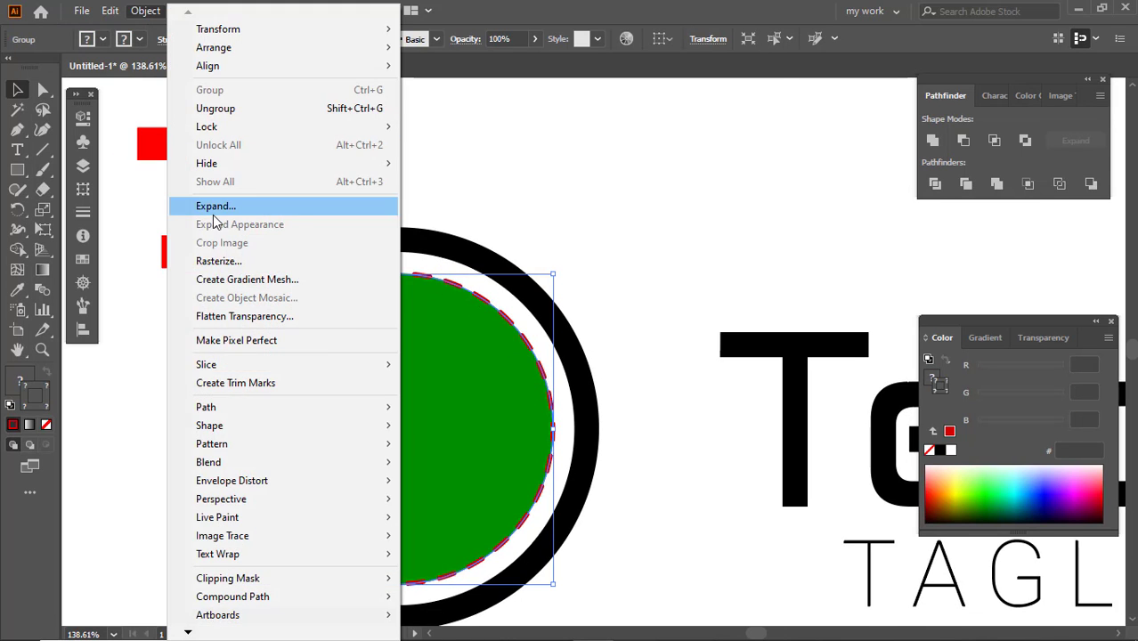
{"action": "left_click", "coordinate": [213, 206]}
{"action": "left_click", "coordinate": [529, 418]}
{"action": "left_click", "coordinate": [455, 153]}
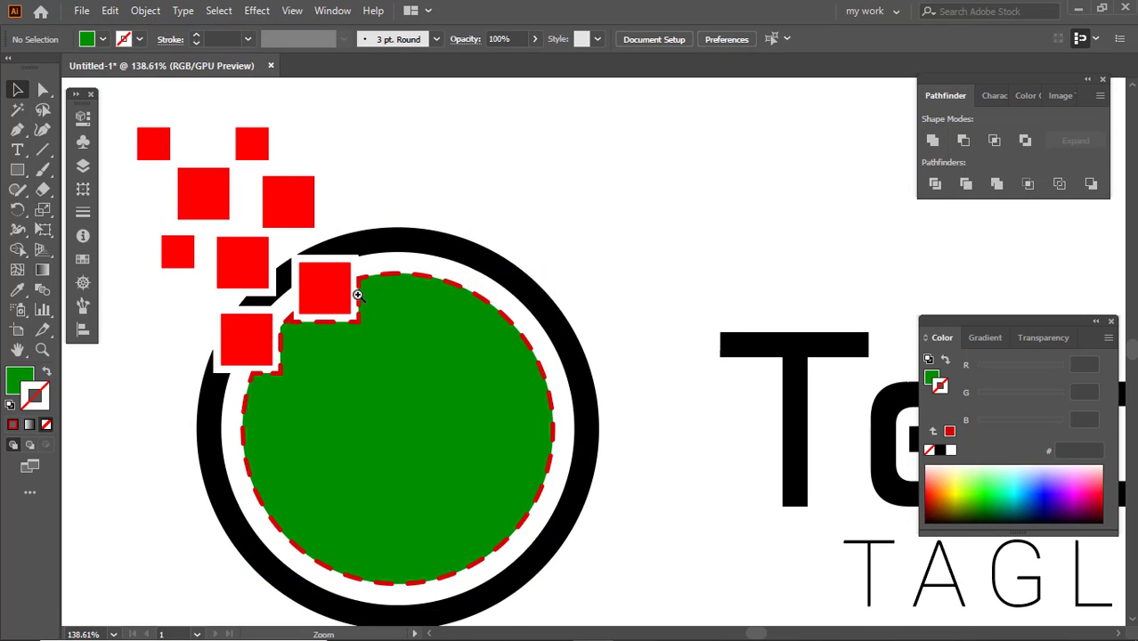
Ungroup the expanded dashed outline from the green circle.
{"action": "scroll", "coordinate": [355, 295], "scroll_direction": "up", "scroll_amount": 1}
{"action": "left_click_drag", "start_coordinate": [404, 307], "coordinate": [393, 276]}
{"action": "scroll", "coordinate": [381, 236], "scroll_direction": "down", "scroll_amount": 2}
{"action": "left_click", "coordinate": [403, 317]}
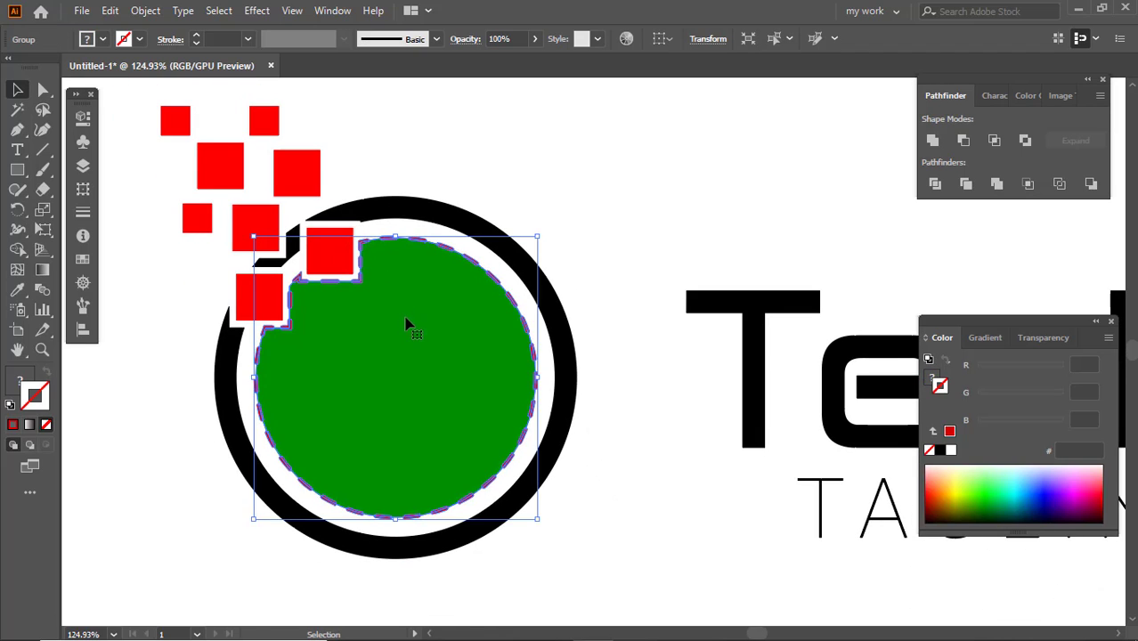
{"action": "right_click", "coordinate": [406, 318]}
{"action": "left_click", "coordinate": [467, 462]}
{"action": "left_click", "coordinate": [591, 239]}
Recolor the green circle with the small squares' red using the Eyedropper tool.
{"action": "left_click", "coordinate": [422, 310]}
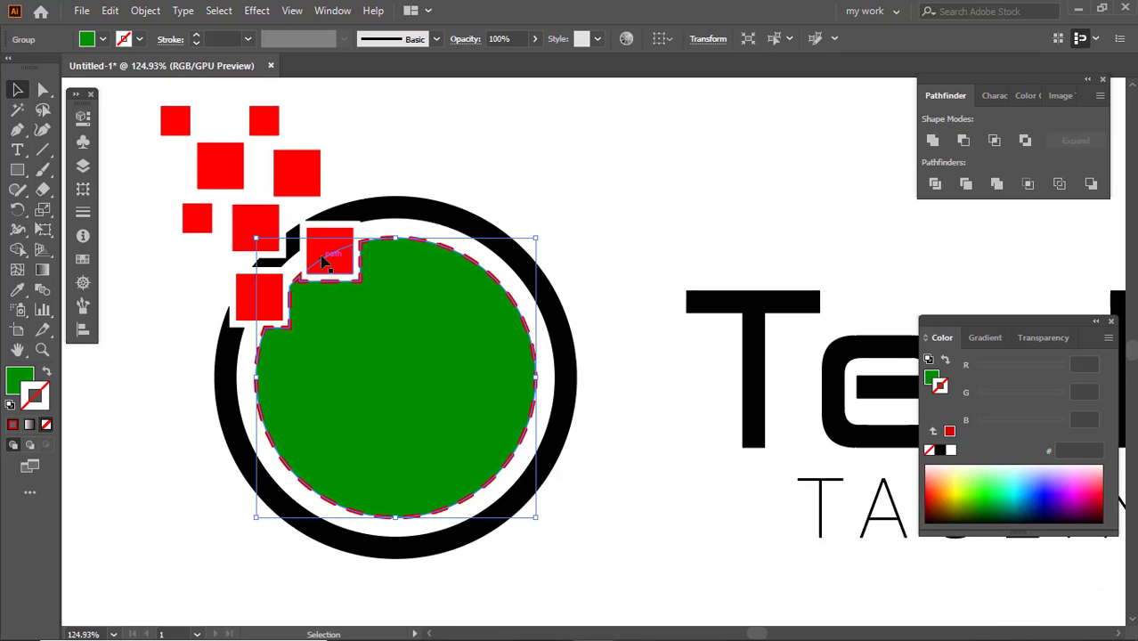
{"action": "left_click", "coordinate": [17, 289]}
{"action": "left_click", "coordinate": [245, 289]}
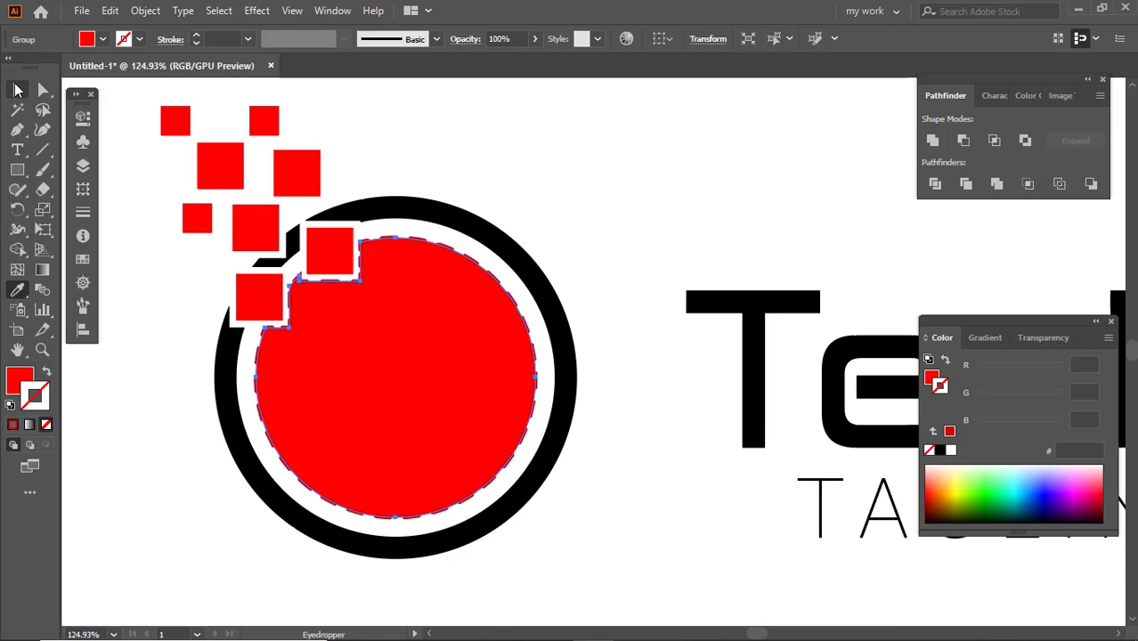
{"action": "left_click", "coordinate": [17, 89]}
{"action": "left_click", "coordinate": [355, 122]}
Apply a 1 pt teal stroke, 00aa94, to the expanded dashed outline around the red circle.
{"action": "left_click", "coordinate": [405, 254]}
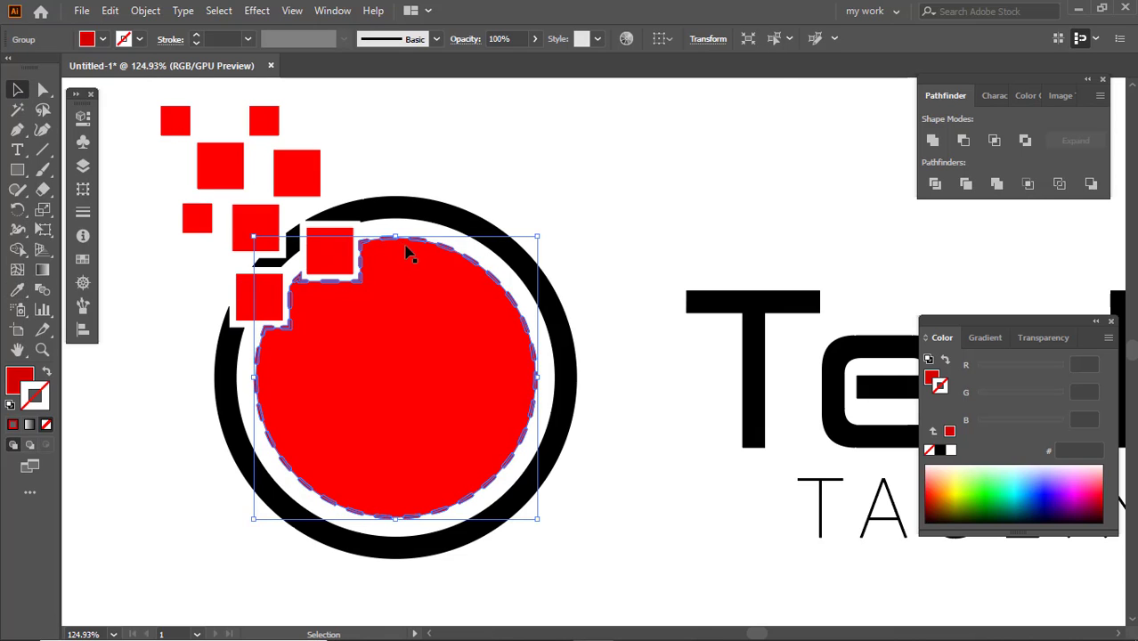
{"action": "scroll", "coordinate": [561, 297], "scroll_direction": "down", "scroll_amount": 2}
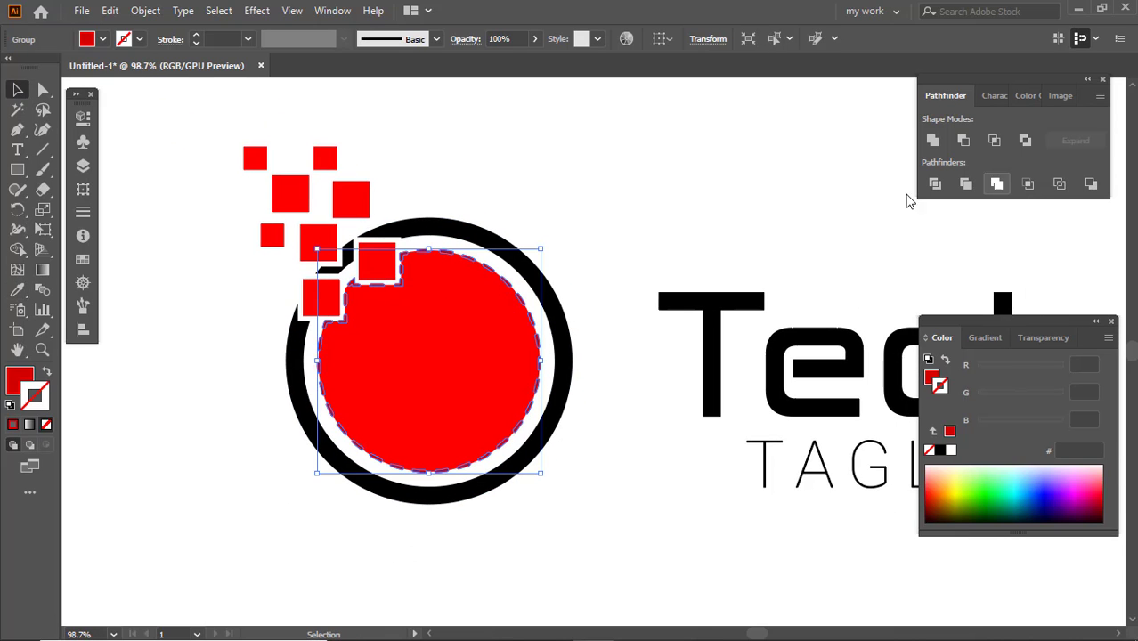
{"action": "key", "text": "x"}
{"action": "left_click", "coordinate": [1014, 491]}
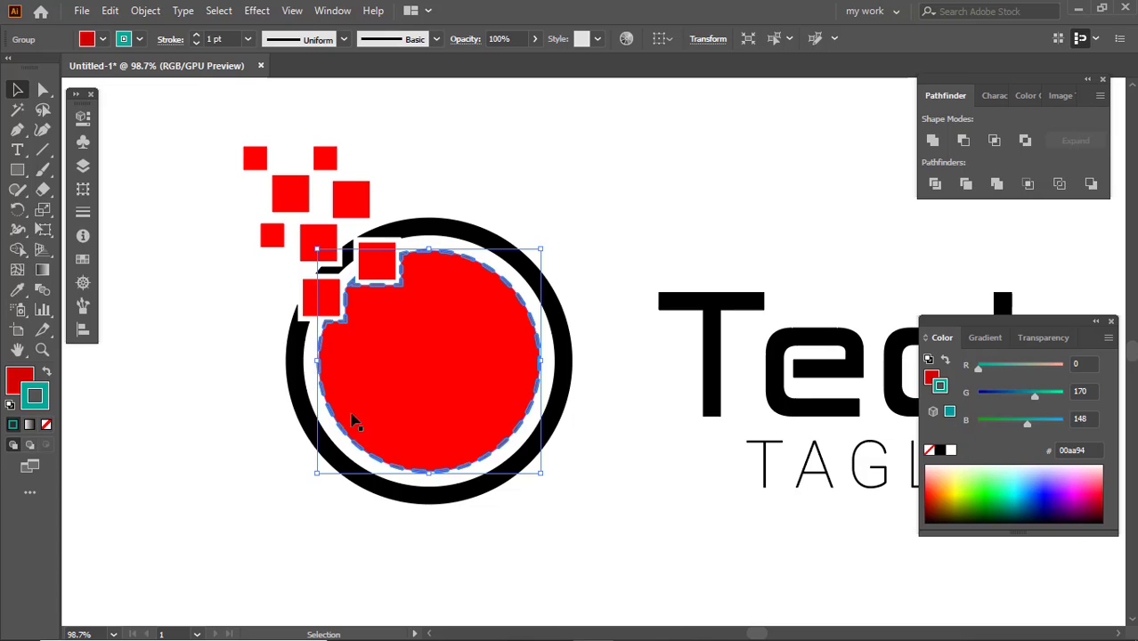
Remove the stroke from the dashed outline around the red circle and fill it with blue, 0000ff.
{"action": "left_click", "coordinate": [46, 426]}
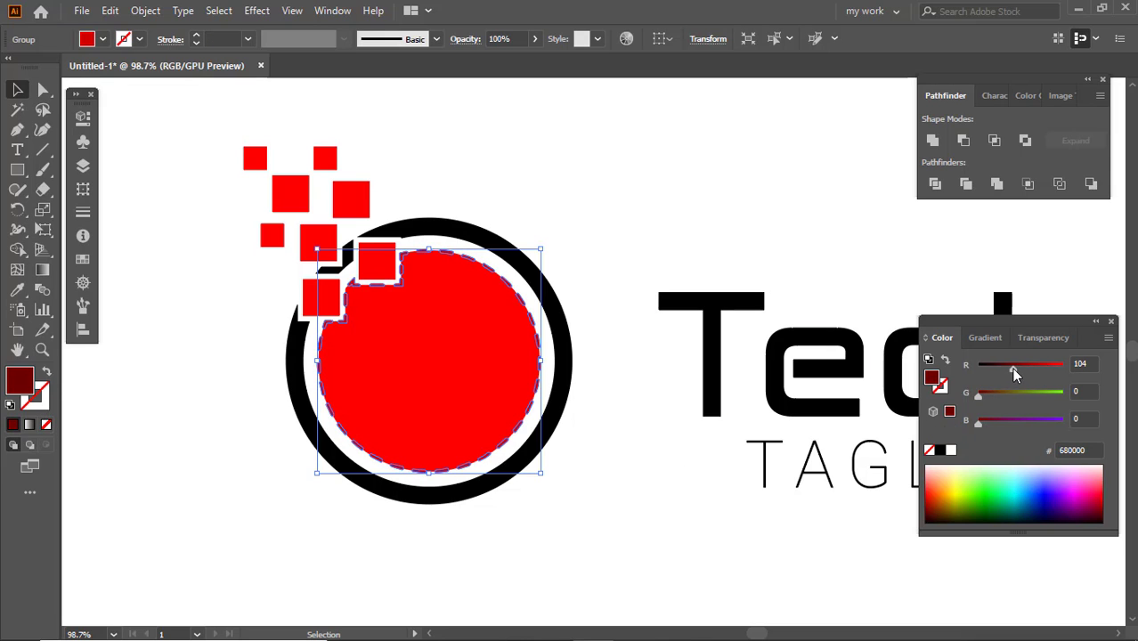
{"action": "left_click", "coordinate": [1028, 393]}
{"action": "key", "text": "ctrl+z"}
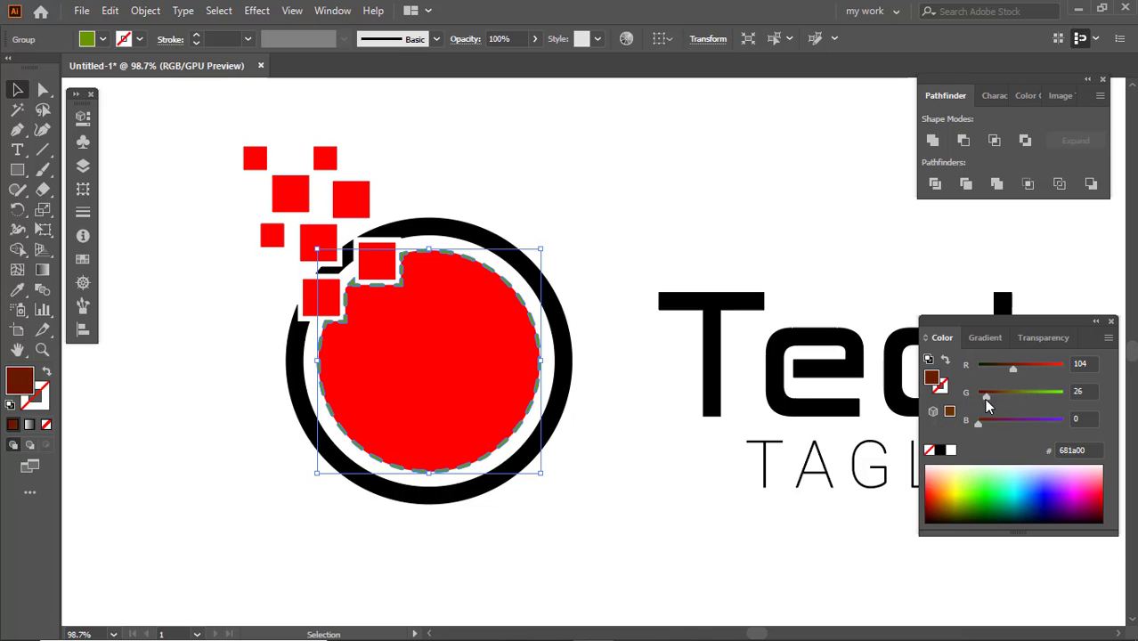
{"action": "left_click", "coordinate": [617, 320]}
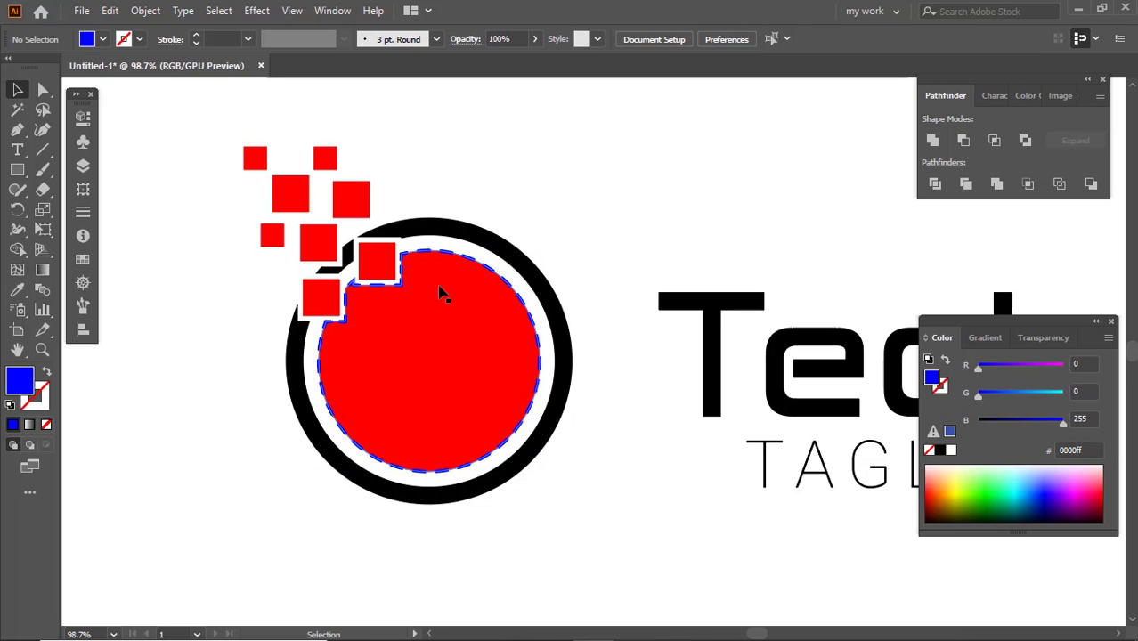
Select all red shapes with the Magic Wand tool and change their fill to cyan, 00ffff.
{"action": "scroll", "coordinate": [336, 273], "scroll_direction": "up", "scroll_amount": 1}
{"action": "left_click", "coordinate": [296, 228]}
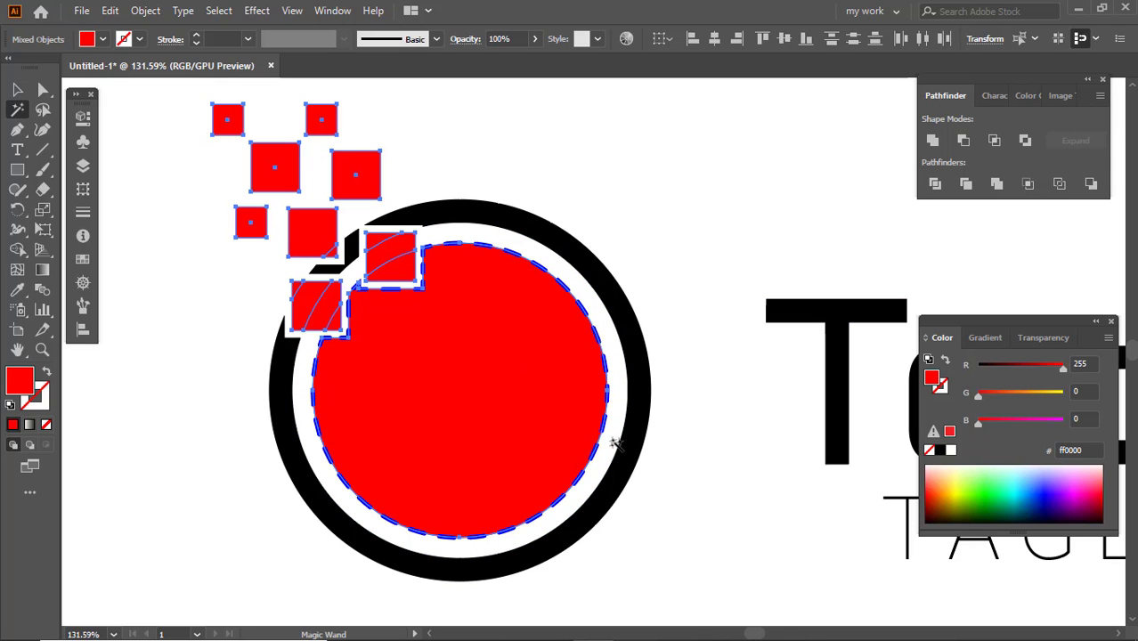
{"action": "left_click_drag", "start_coordinate": [978, 392], "coordinate": [1064, 393]}
{"action": "left_click_drag", "start_coordinate": [978, 420], "coordinate": [1064, 421]}
{"action": "left_click_drag", "start_coordinate": [1063, 365], "coordinate": [978, 365]}
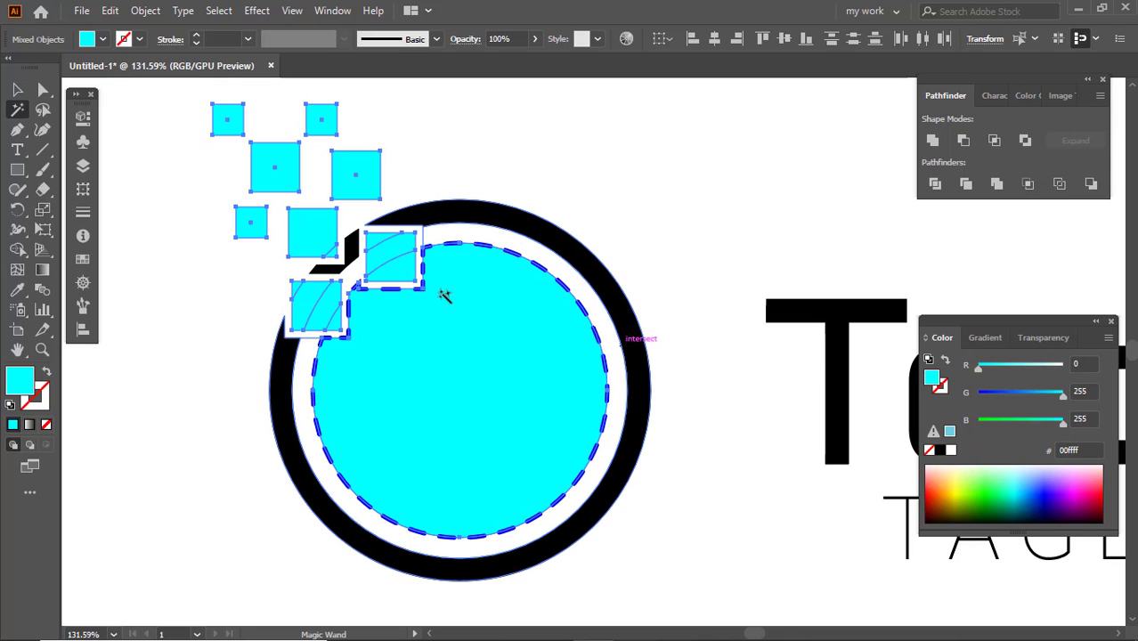
Change the outer black ring's fill to green, 00ff00.
{"action": "left_click", "coordinate": [16, 90]}
{"action": "left_click", "coordinate": [554, 223]}
{"action": "left_click", "coordinate": [566, 248]}
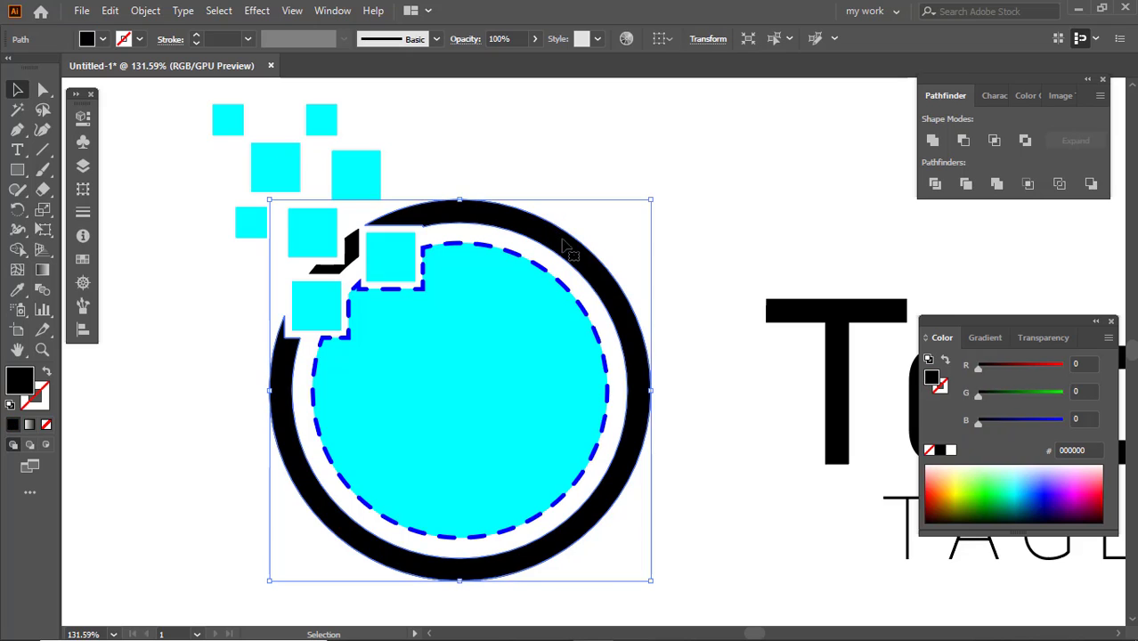
{"action": "left_click_drag", "start_coordinate": [1030, 392], "coordinate": [1062, 393]}
{"action": "left_click", "coordinate": [654, 234]}
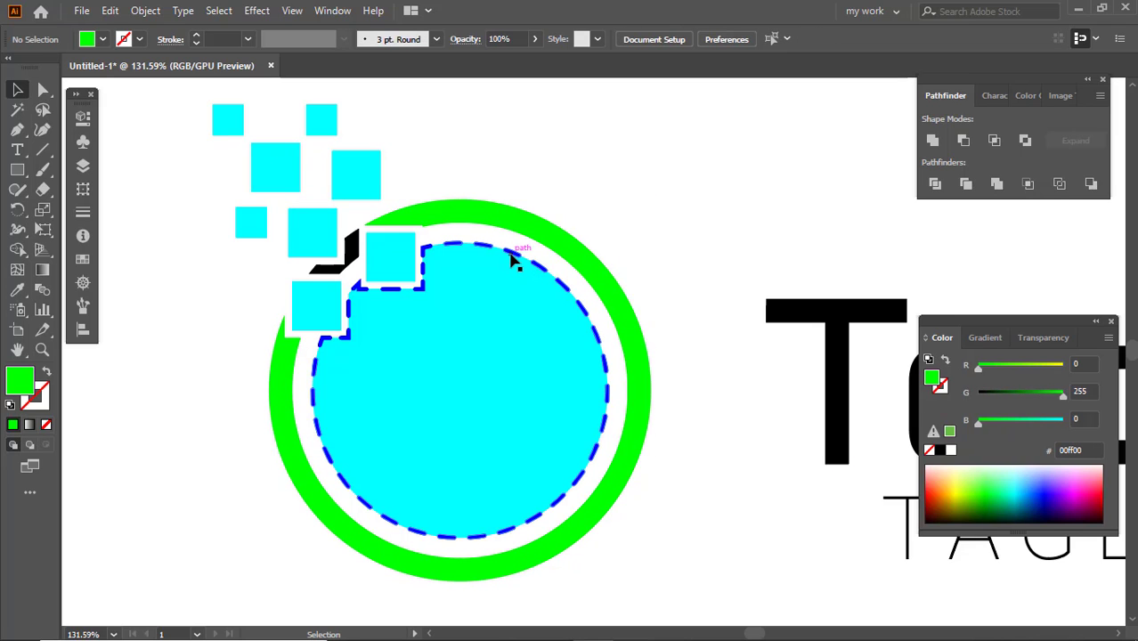
Recolor the small black ring fragment between the squares with the ring's green using the Eyedropper tool.
{"action": "left_click", "coordinate": [513, 255]}
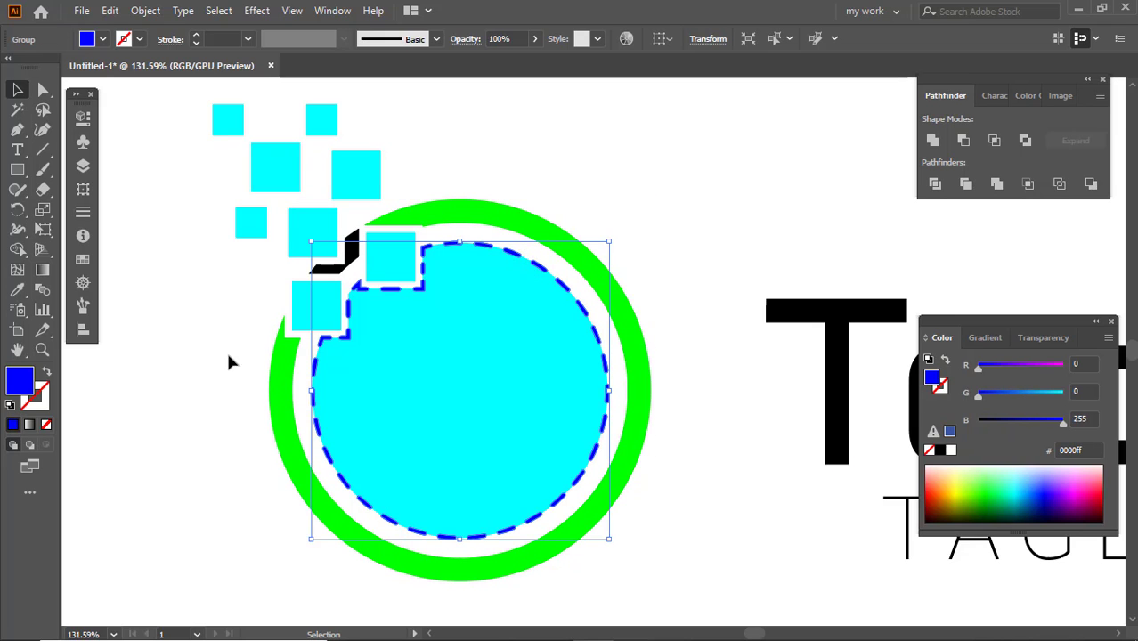
{"action": "left_click", "coordinate": [345, 253]}
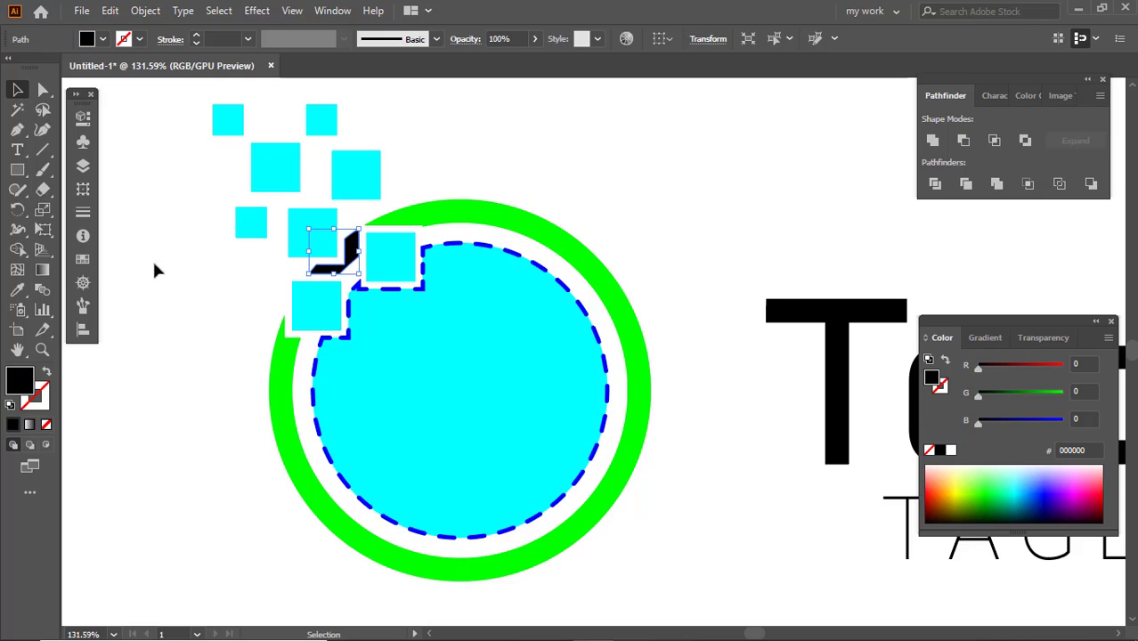
{"action": "left_click", "coordinate": [314, 225]}
{"action": "left_click", "coordinate": [423, 218]}
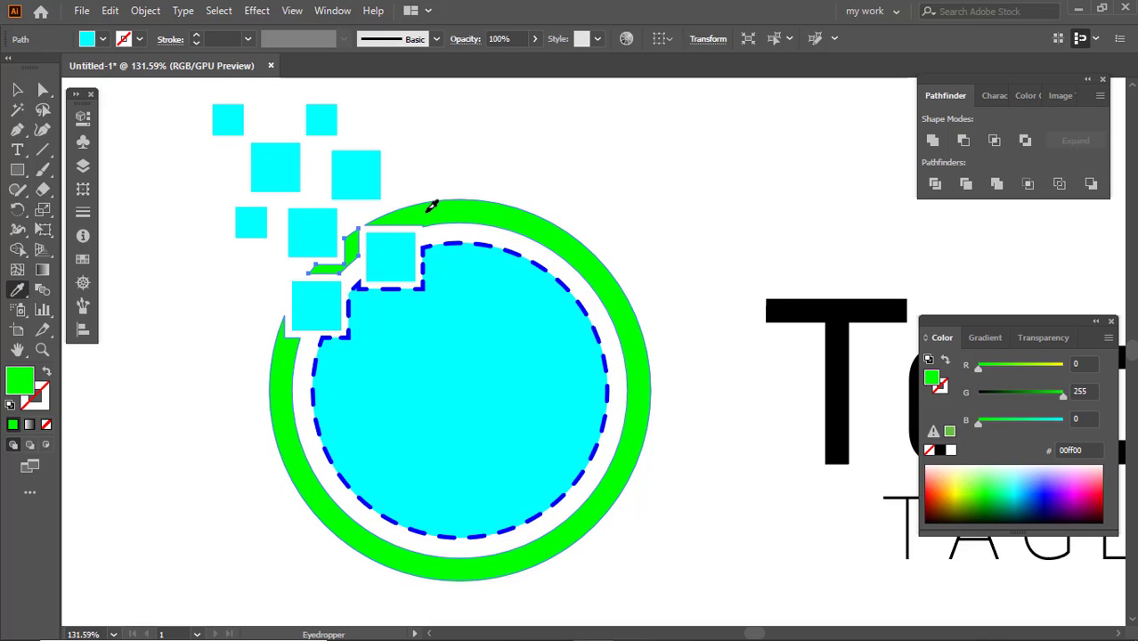
Group the "Tech" lettering and move it up close beside the green ring.
{"action": "scroll", "coordinate": [454, 323], "scroll_direction": "down", "scroll_amount": 5}
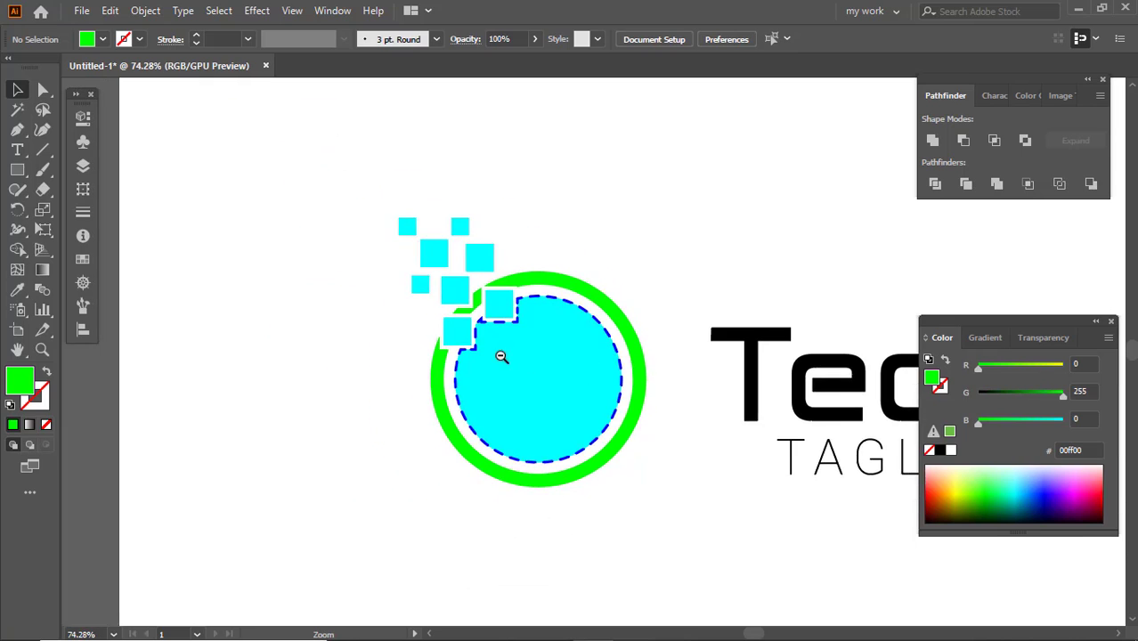
{"action": "left_click", "coordinate": [791, 390]}
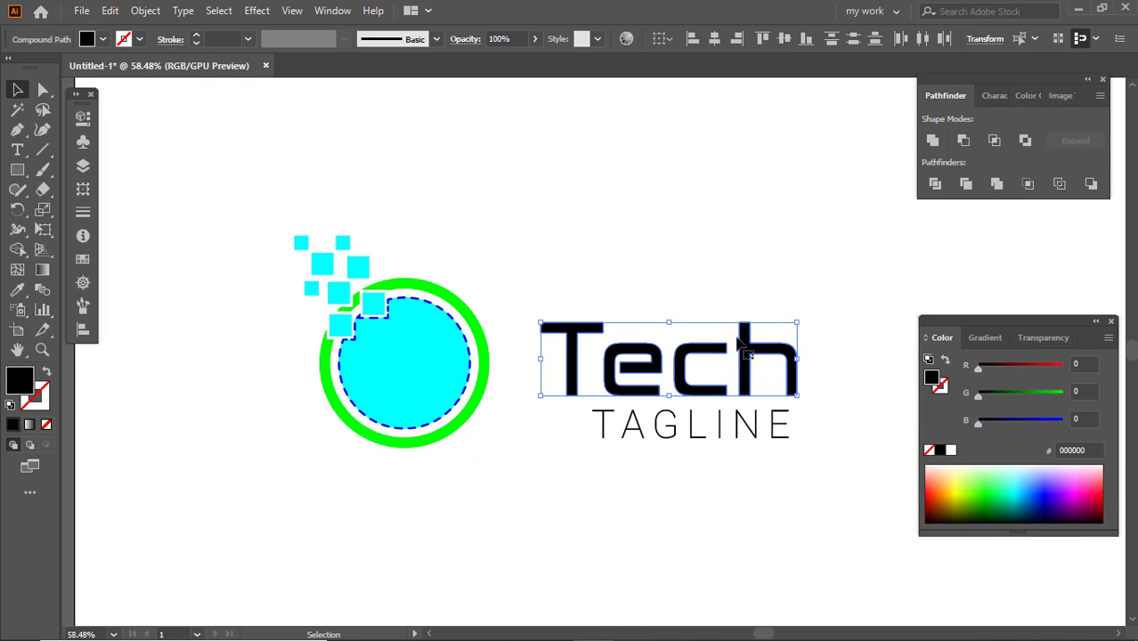
{"action": "left_click_drag", "start_coordinate": [685, 378], "coordinate": [638, 367]}
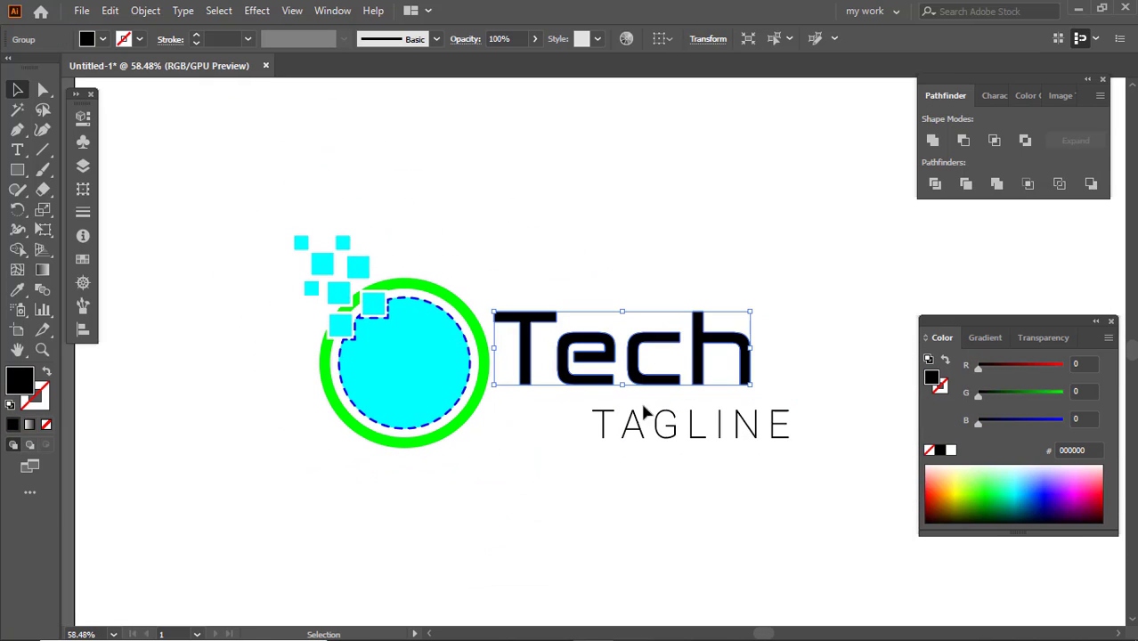
Group the "TAGLINE" lettering, move it directly under "Tech" and enlarge it to match the width of "Tech".
{"action": "left_click_drag", "start_coordinate": [693, 432], "coordinate": [622, 424]}
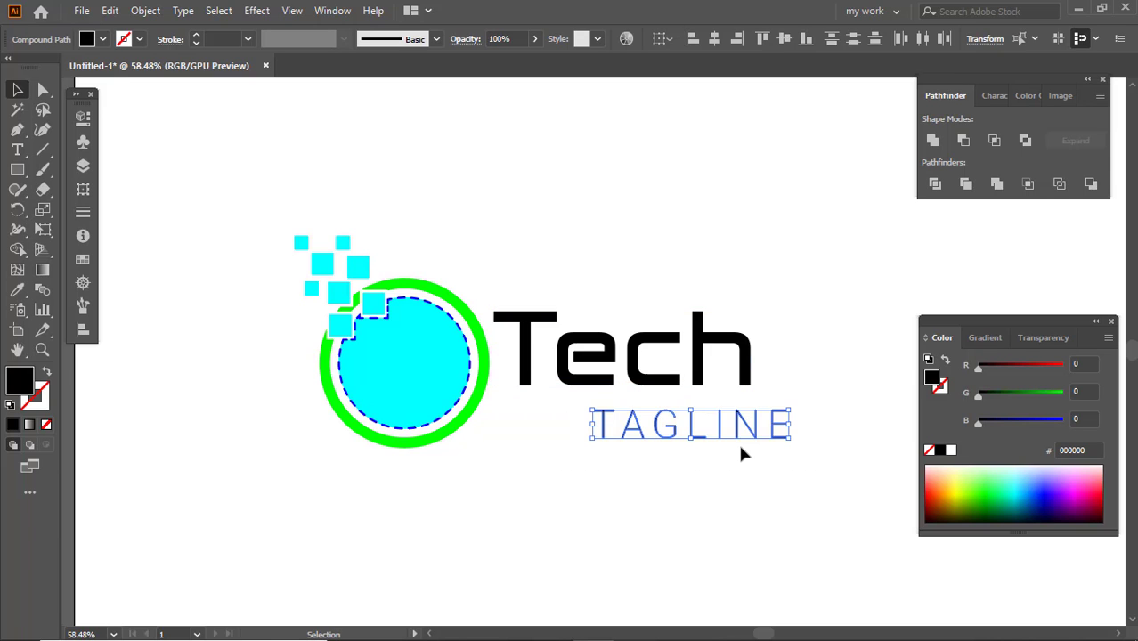
{"action": "key", "text": "ctrl+g"}
{"action": "left_click_drag", "start_coordinate": [790, 424], "coordinate": [732, 418]}
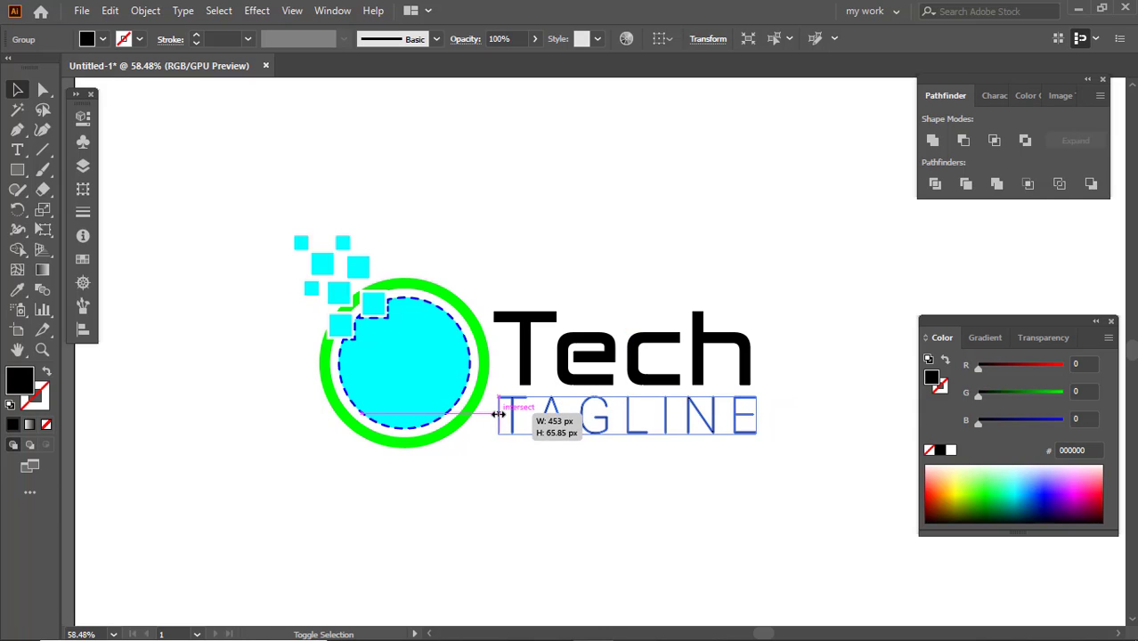
{"action": "mouse_move", "coordinate": [499, 414]}
{"action": "left_mouse_down"}
{"action": "mouse_move", "coordinate": [495, 433]}
{"action": "mouse_move", "coordinate": [494, 420]}
{"action": "left_mouse_up"}
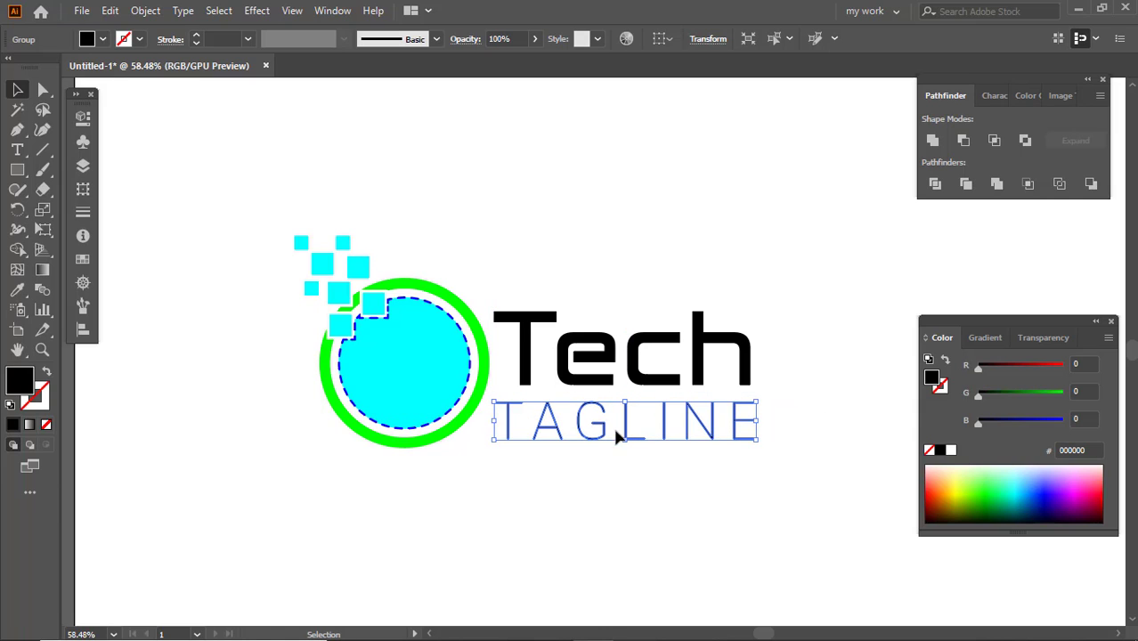
{"action": "left_click", "coordinate": [482, 287]}
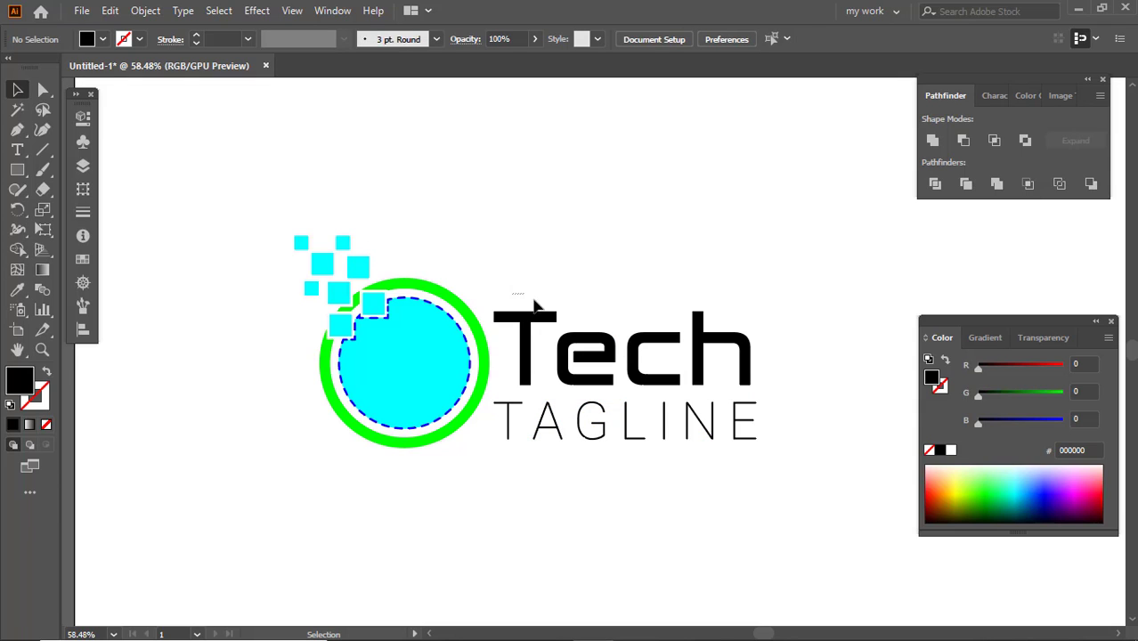
Recolor the "Tech" lettering with the ring's green using the Eyedropper tool.
{"action": "left_click", "coordinate": [574, 346]}
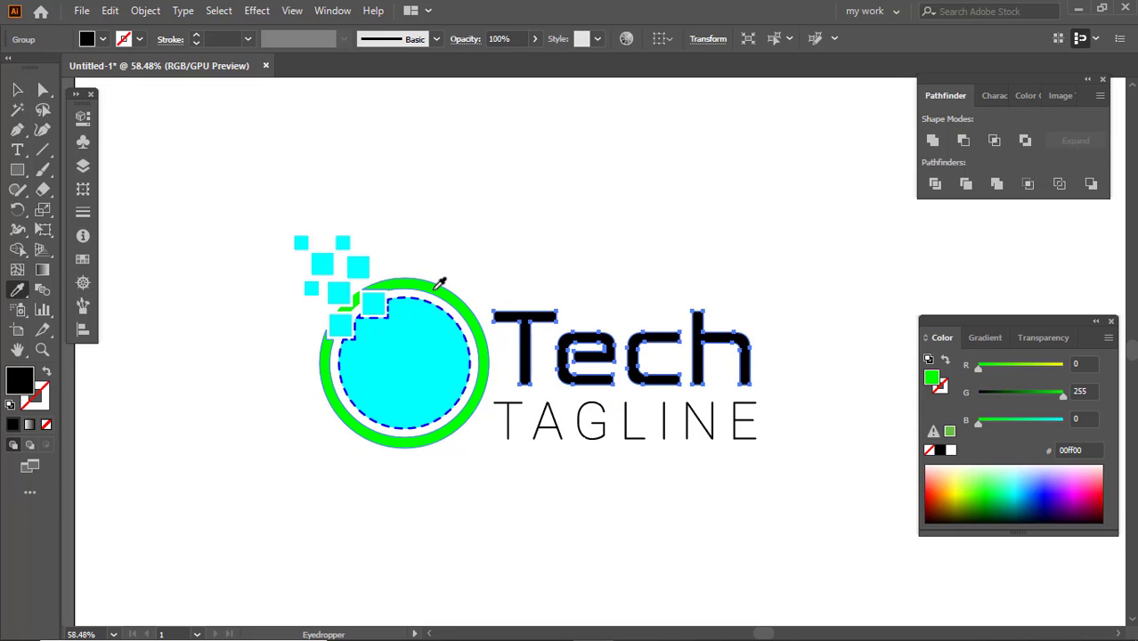
{"action": "left_click", "coordinate": [442, 285]}
{"action": "left_click", "coordinate": [17, 89]}
{"action": "left_click", "coordinate": [582, 394]}
Recolor the "TAGLINE" lettering with the squares' cyan using the Eyedropper tool.
{"action": "left_click", "coordinate": [576, 436]}
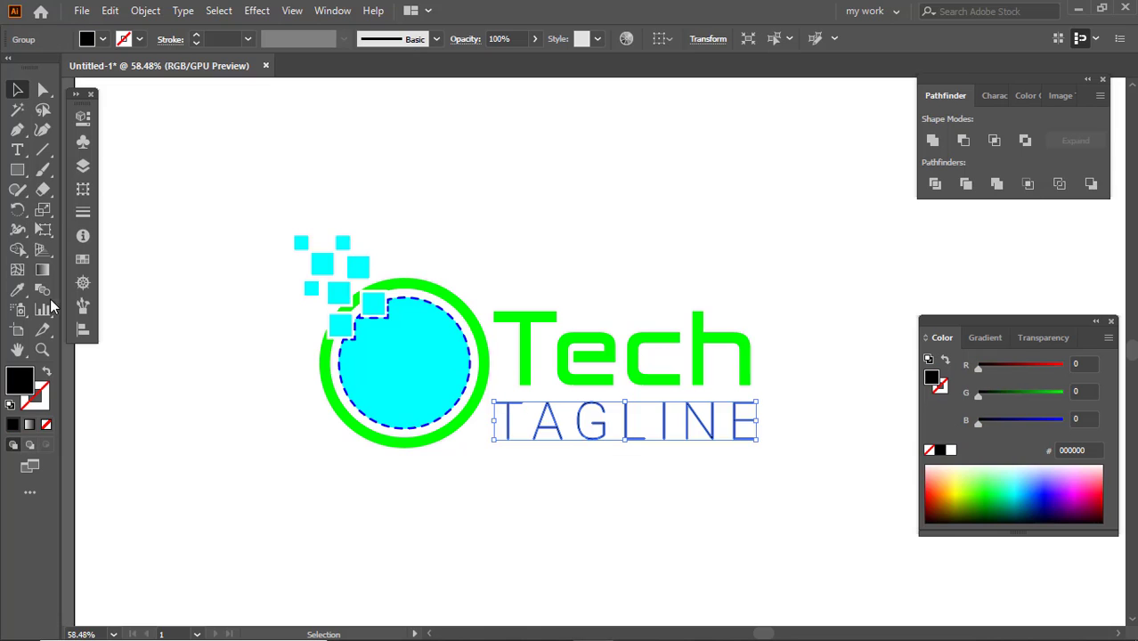
{"action": "left_click", "coordinate": [16, 290]}
{"action": "left_click", "coordinate": [340, 324]}
{"action": "left_click", "coordinate": [20, 94]}
{"action": "left_click", "coordinate": [559, 306]}
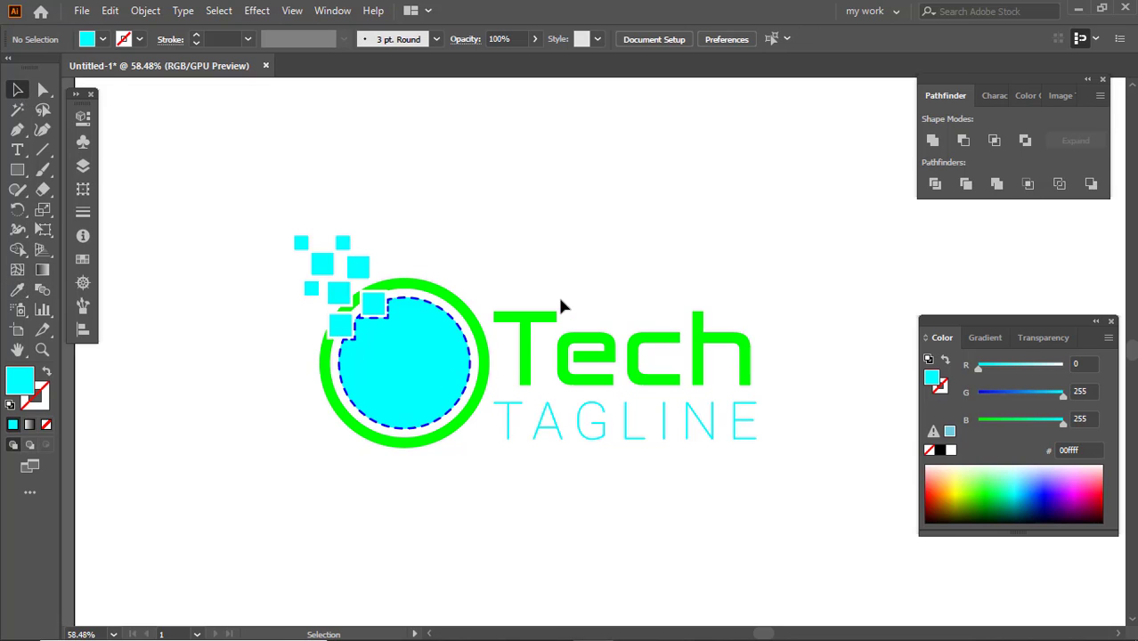
Ungroup the "Tech" lettering, place a copy of its "e" above the word and rotate it counterclockwise.
{"action": "scroll", "coordinate": [515, 355], "scroll_direction": "up", "scroll_amount": 3}
{"action": "right_click", "coordinate": [659, 374]}
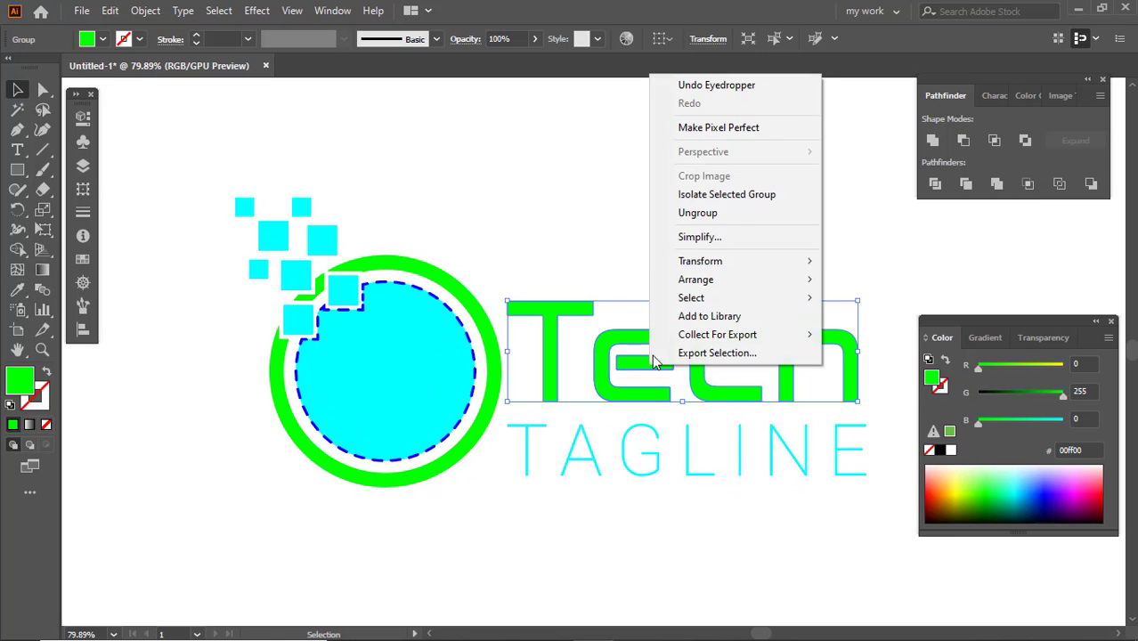
{"action": "left_click", "coordinate": [713, 217]}
{"action": "left_click", "coordinate": [610, 196]}
{"action": "left_click_drag", "start_coordinate": [670, 371], "coordinate": [574, 178]}
{"action": "left_click", "coordinate": [561, 213]}
{"action": "left_click", "coordinate": [533, 213]}
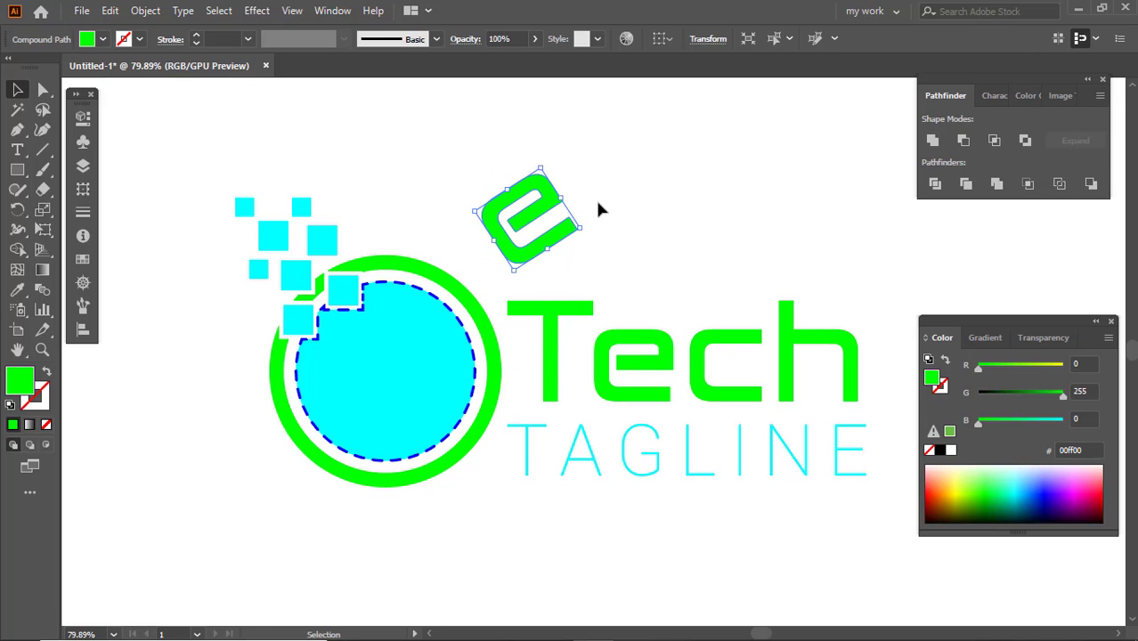
Extend the lower arm of the rotated "e" diagonally up and outward with the Direct Selection tool.
{"action": "left_click", "coordinate": [599, 208]}
{"action": "left_click", "coordinate": [565, 219]}
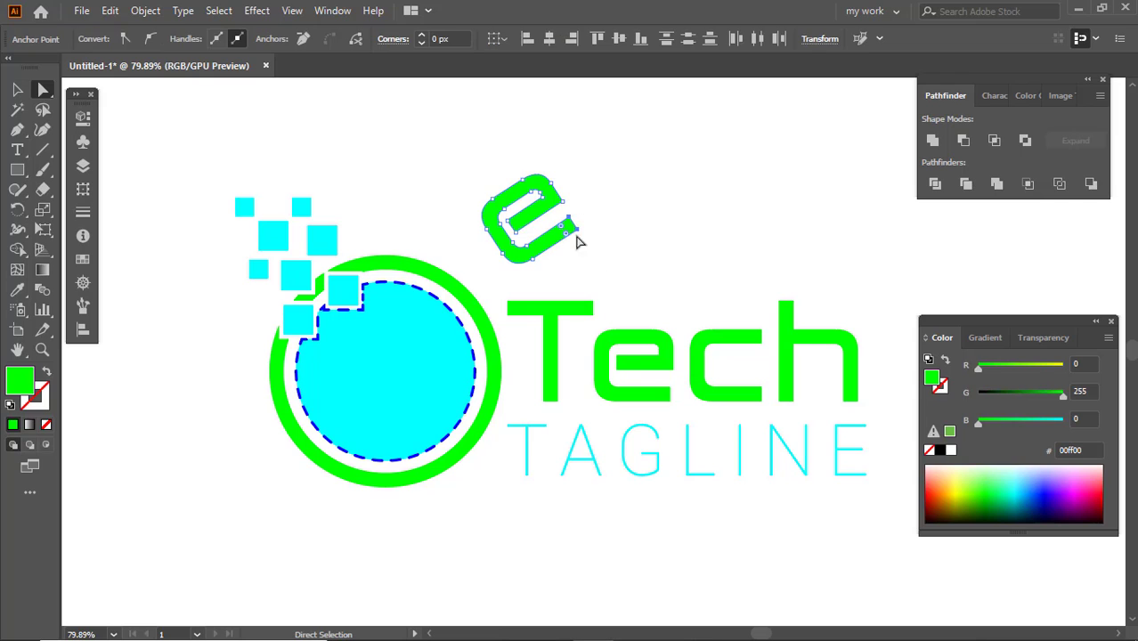
{"action": "left_click_drag", "start_coordinate": [570, 220], "coordinate": [667, 147]}
{"action": "left_click", "coordinate": [20, 91]}
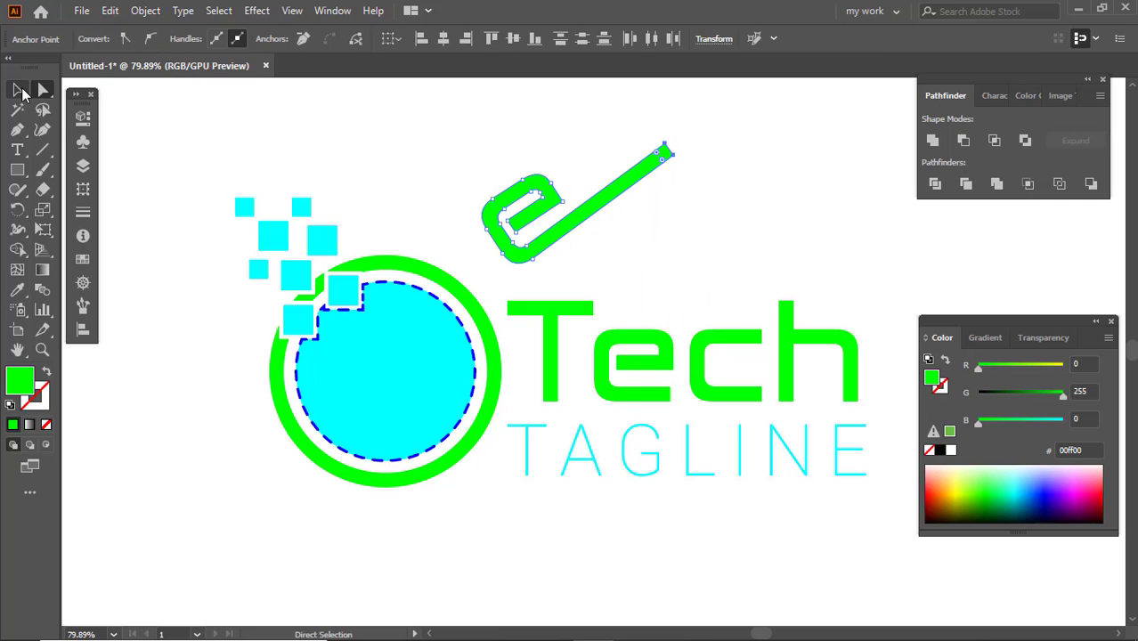
Fill the stretched "e" with dark green, 002000.
{"action": "left_click", "coordinate": [575, 206]}
{"action": "left_click", "coordinate": [573, 216]}
{"action": "left_click_drag", "start_coordinate": [1029, 401], "coordinate": [988, 396]}
{"action": "left_click", "coordinate": [701, 246]}
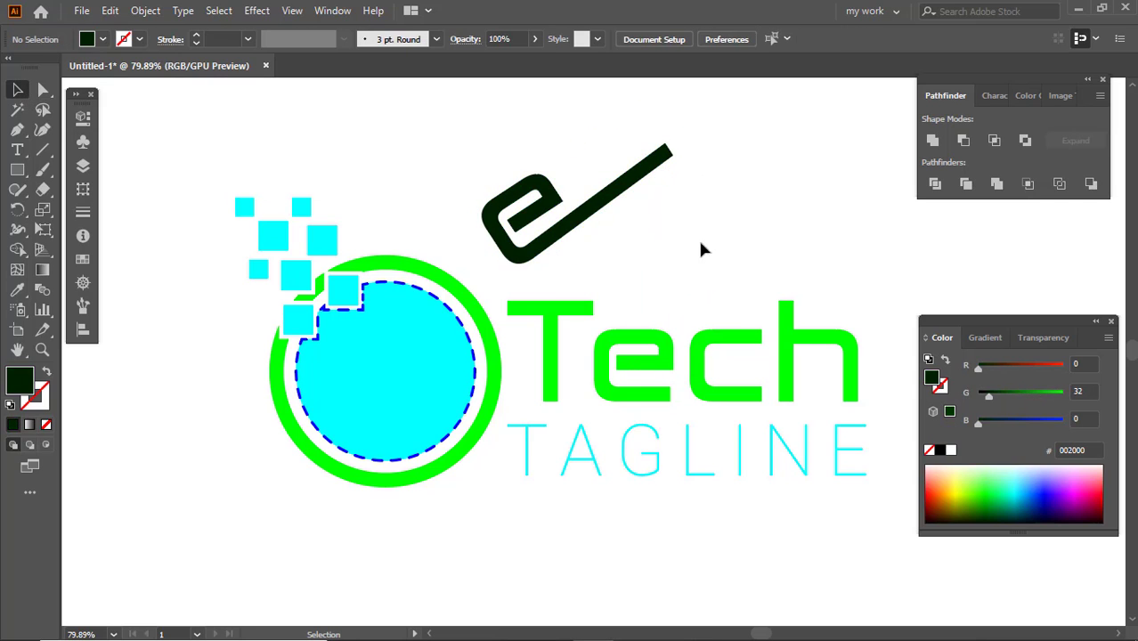
Move the dark "e" onto the cyan circle and bring it to the front.
{"action": "left_click_drag", "start_coordinate": [582, 222], "coordinate": [430, 378]}
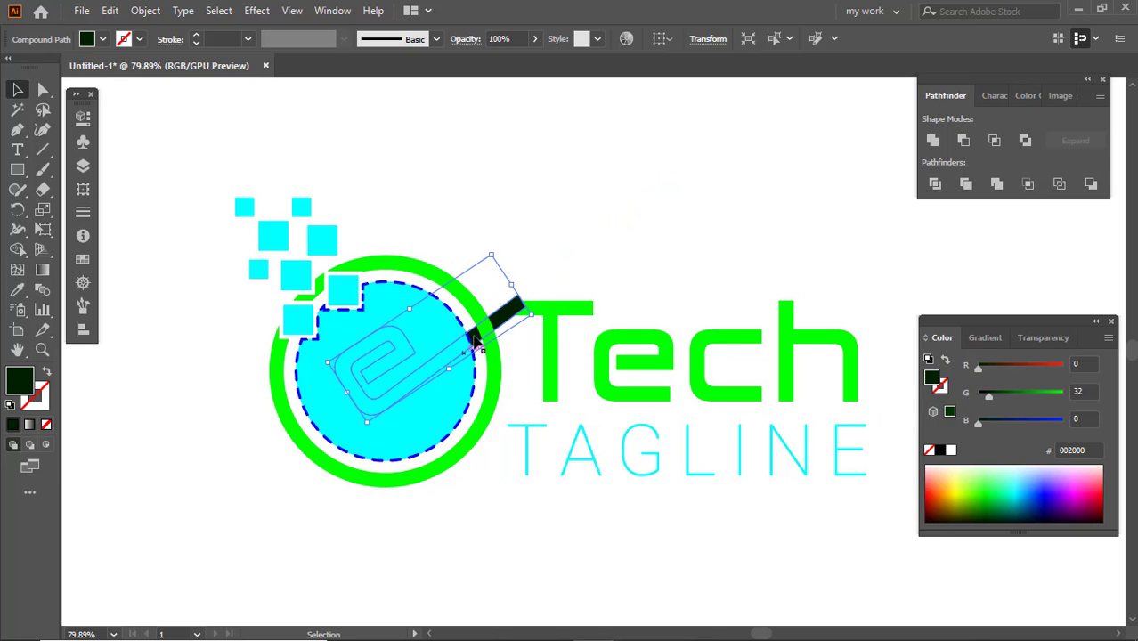
{"action": "right_click", "coordinate": [505, 319]}
{"action": "mouse_move", "coordinate": [623, 502]}
{"action": "left_click", "coordinate": [789, 506]}
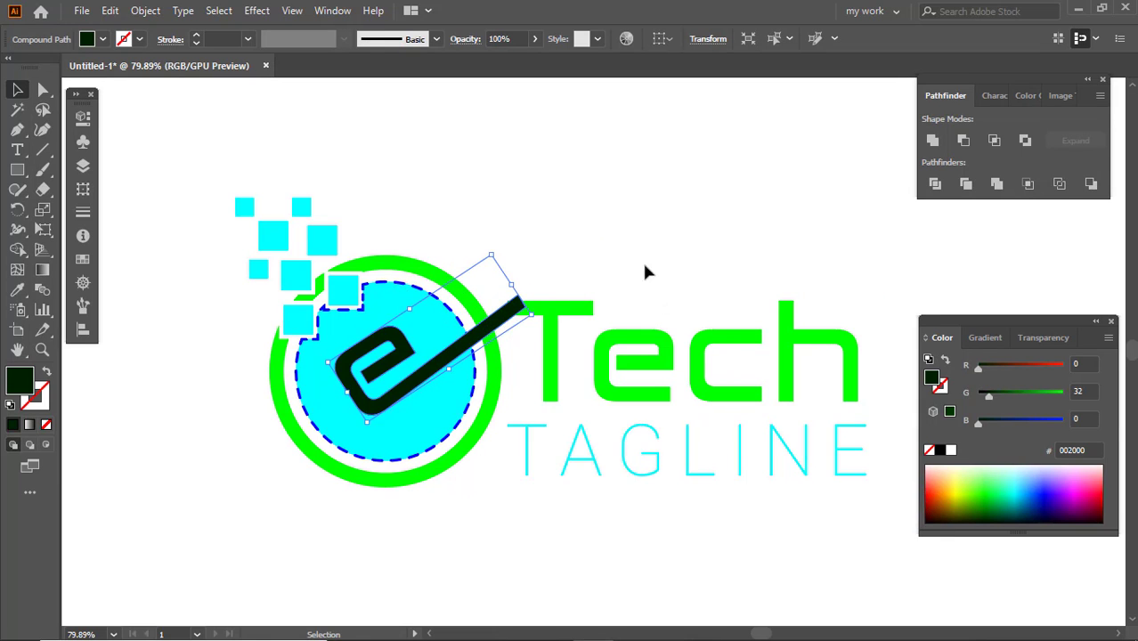
{"action": "left_click", "coordinate": [642, 261]}
Enlarge the dark "e" and reposition it so its long arm crosses the dashed outline and the ring.
{"action": "scroll", "coordinate": [340, 359], "scroll_direction": "up", "scroll_amount": 3}
{"action": "left_click_drag", "start_coordinate": [487, 390], "coordinate": [466, 394]}
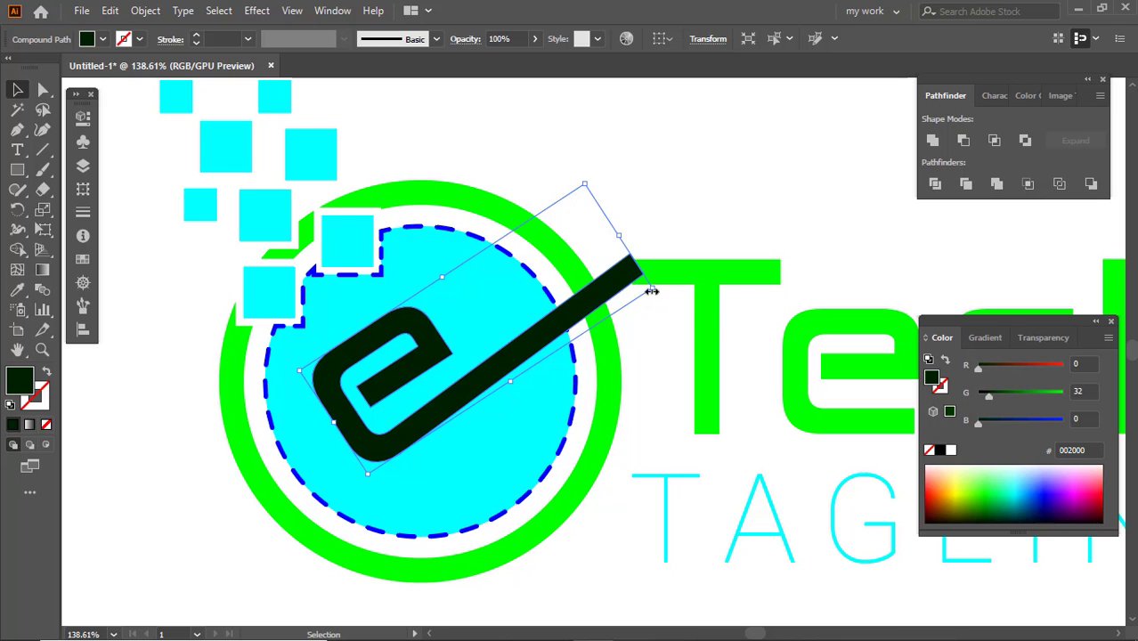
{"action": "left_click_drag", "start_coordinate": [652, 290], "coordinate": [717, 301]}
{"action": "left_click_drag", "start_coordinate": [425, 433], "coordinate": [470, 414]}
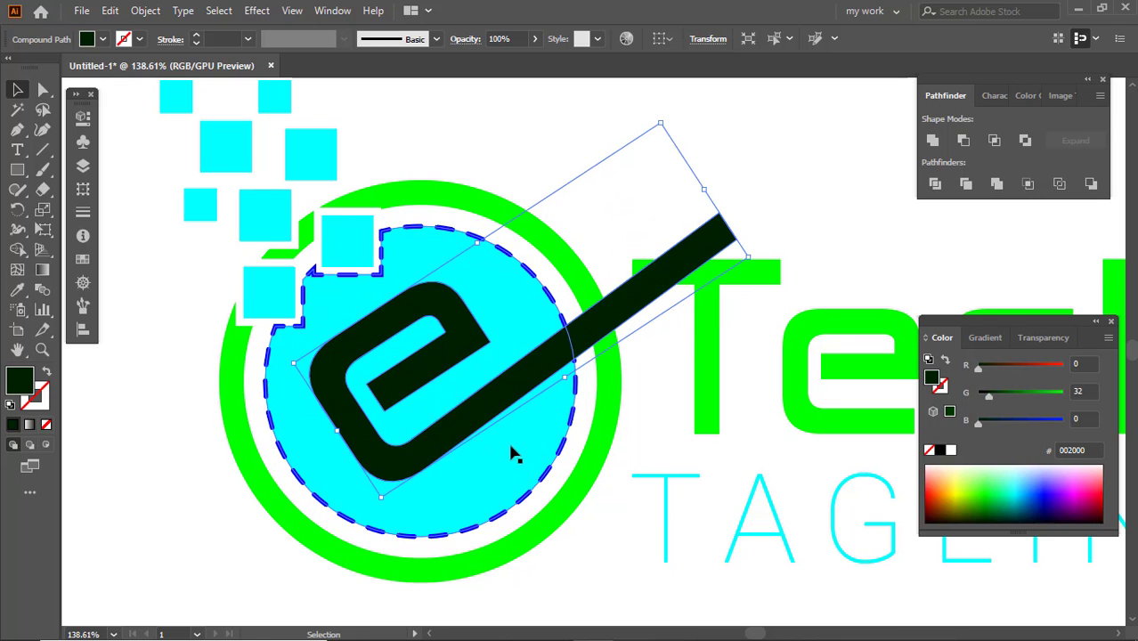
Divide the "e", cyan circle, dashed outline and green ring where they overlap, and ungroup the resulting pieces.
{"action": "left_click", "coordinate": [528, 372], "text": "shift"}
{"action": "scroll", "coordinate": [554, 318], "scroll_direction": "up", "scroll_amount": 1}
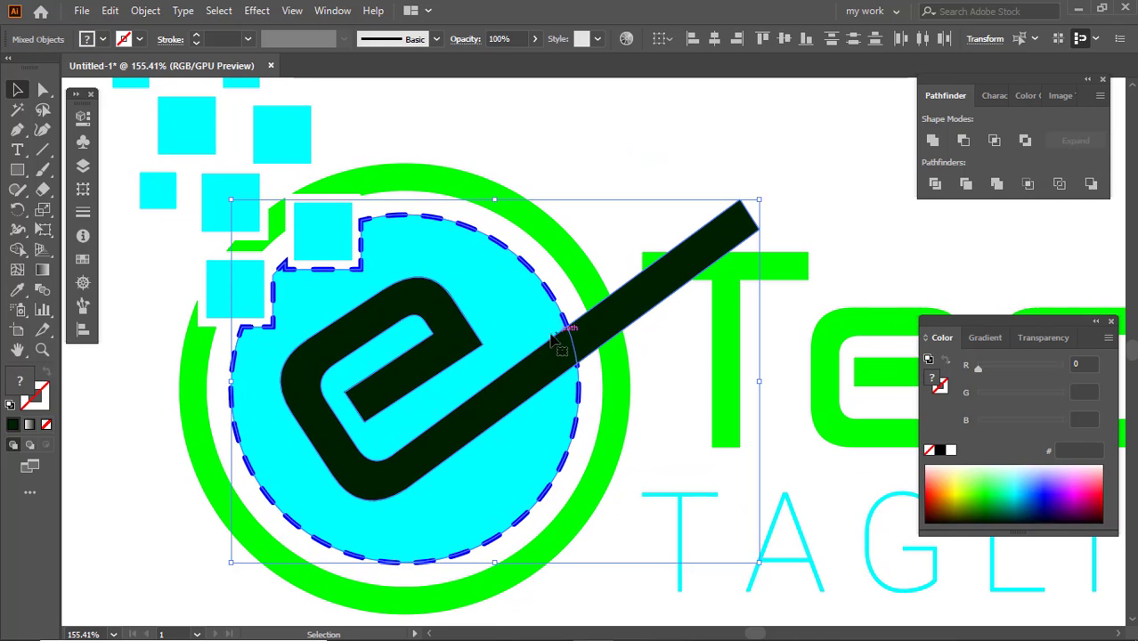
{"action": "left_click", "coordinate": [457, 132]}
{"action": "left_click", "coordinate": [537, 411]}
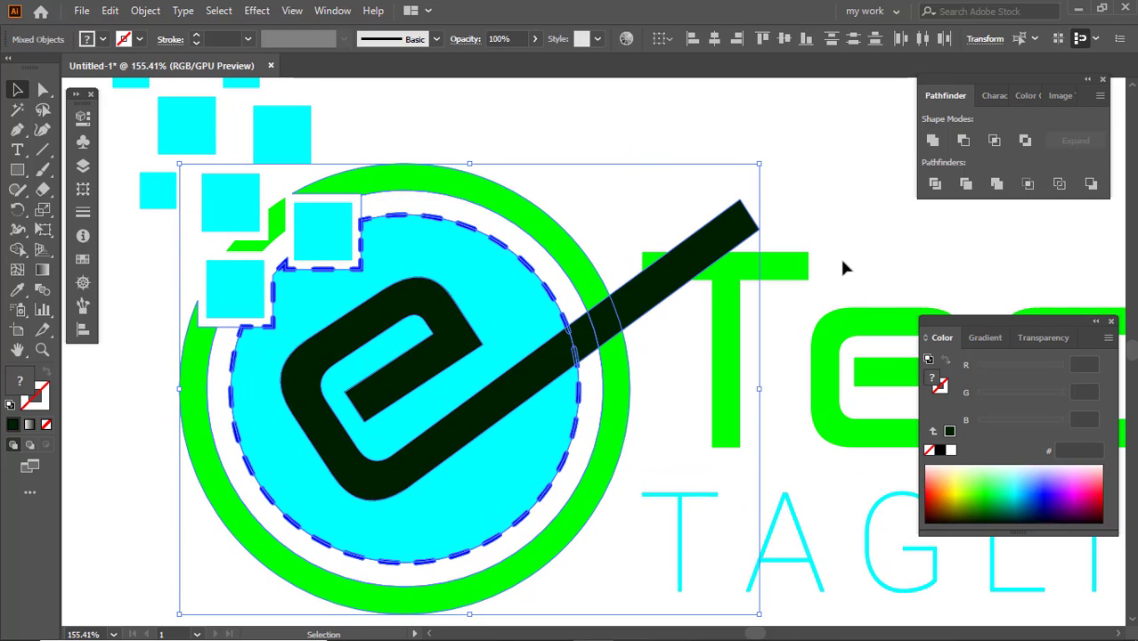
{"action": "right_click", "coordinate": [507, 361]}
{"action": "left_click", "coordinate": [560, 207]}
{"action": "left_click", "coordinate": [561, 159]}
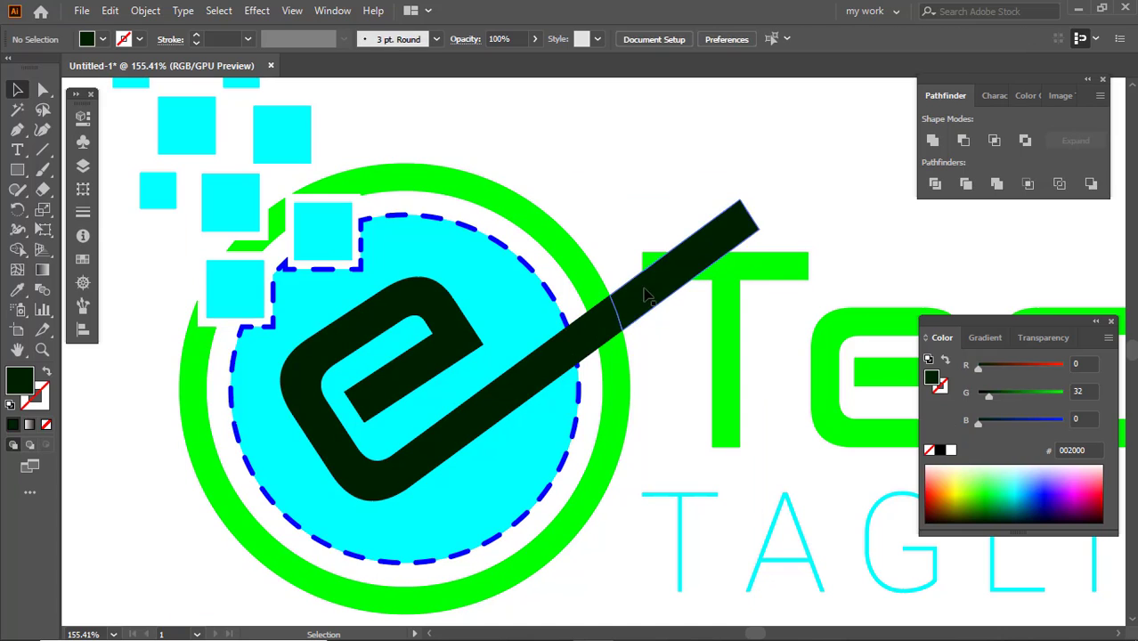
Delete the dark "e" pieces outside the ring, between ring and circle, and inside the circle.
{"action": "left_click", "coordinate": [645, 290]}
{"action": "key", "text": "Delete"}
{"action": "left_click", "coordinate": [587, 336]}
{"action": "key", "text": "Delete"}
{"action": "left_click", "coordinate": [536, 373]}
{"action": "key", "text": "Delete"}
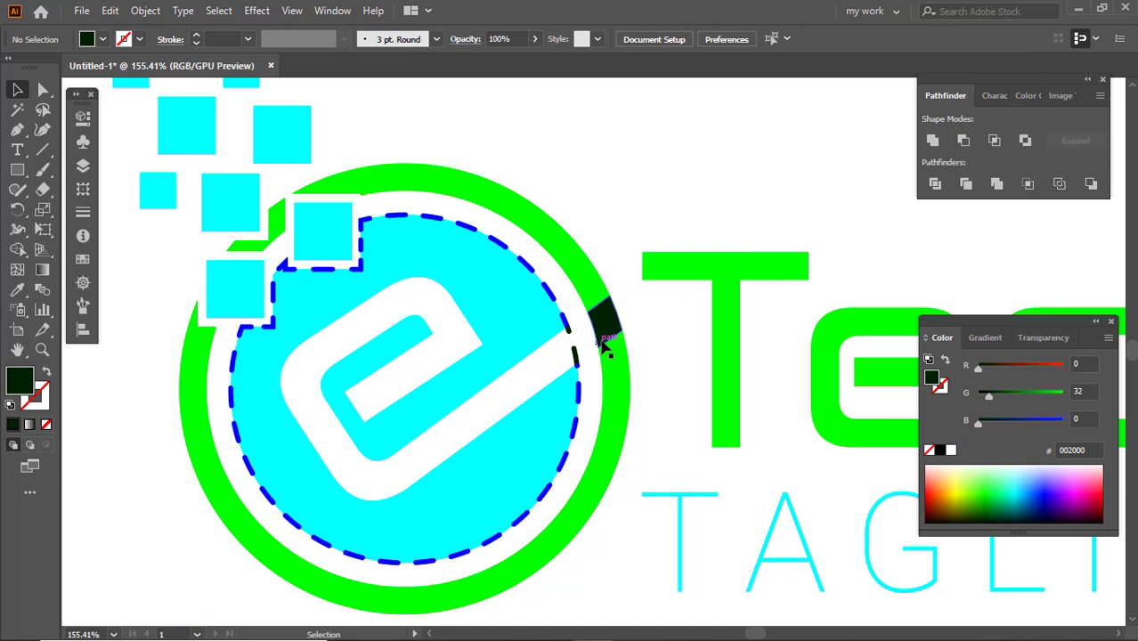
Recolor the dark piece left in the ring with the ring's green using the Eyedropper tool.
{"action": "left_click", "coordinate": [509, 331]}
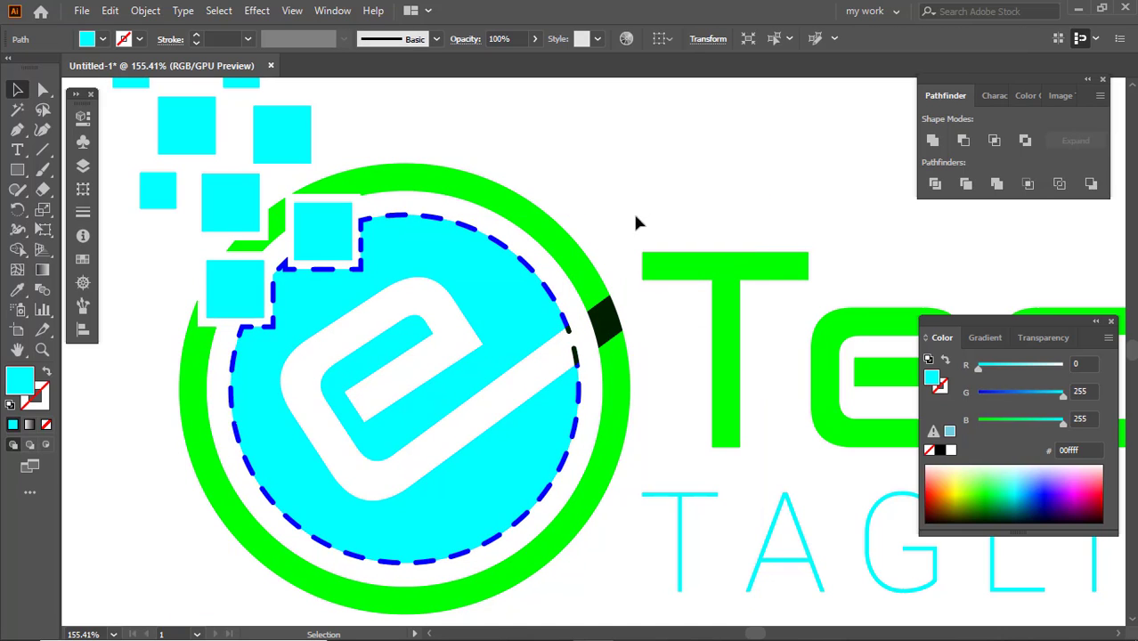
{"action": "left_click", "coordinate": [602, 331]}
{"action": "left_click", "coordinate": [554, 238]}
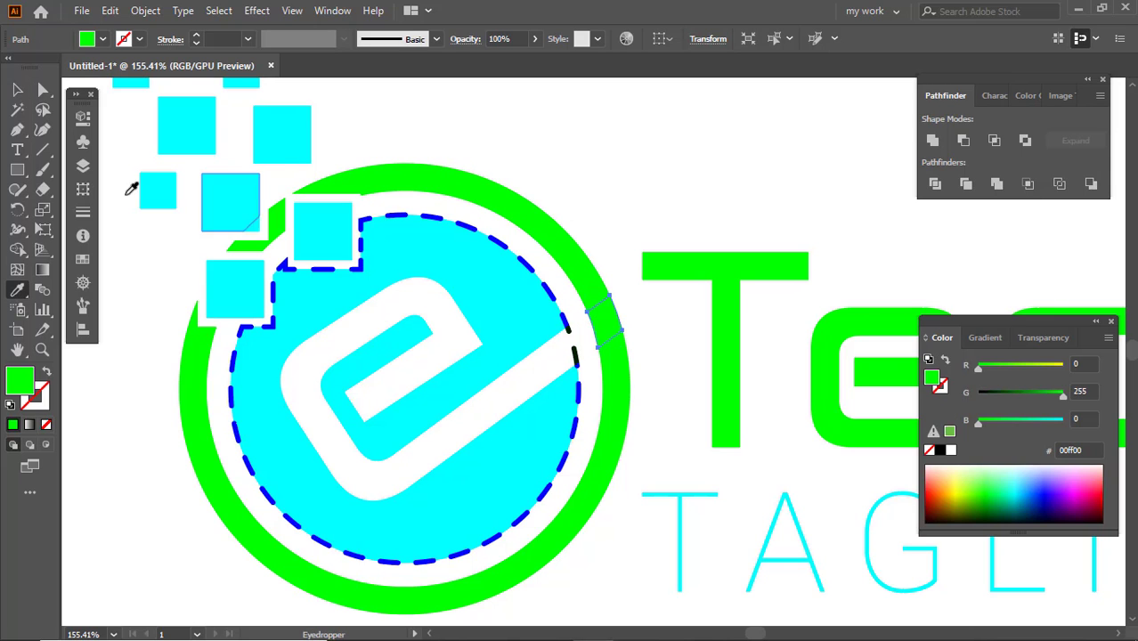
Recolor the two dark dash pieces beside the end of the "e" arm with the outline's blue using the Eyedropper tool.
{"action": "left_click", "coordinate": [19, 96]}
{"action": "left_click", "coordinate": [616, 259]}
{"action": "left_click_drag", "start_coordinate": [574, 352], "coordinate": [753, 402]}
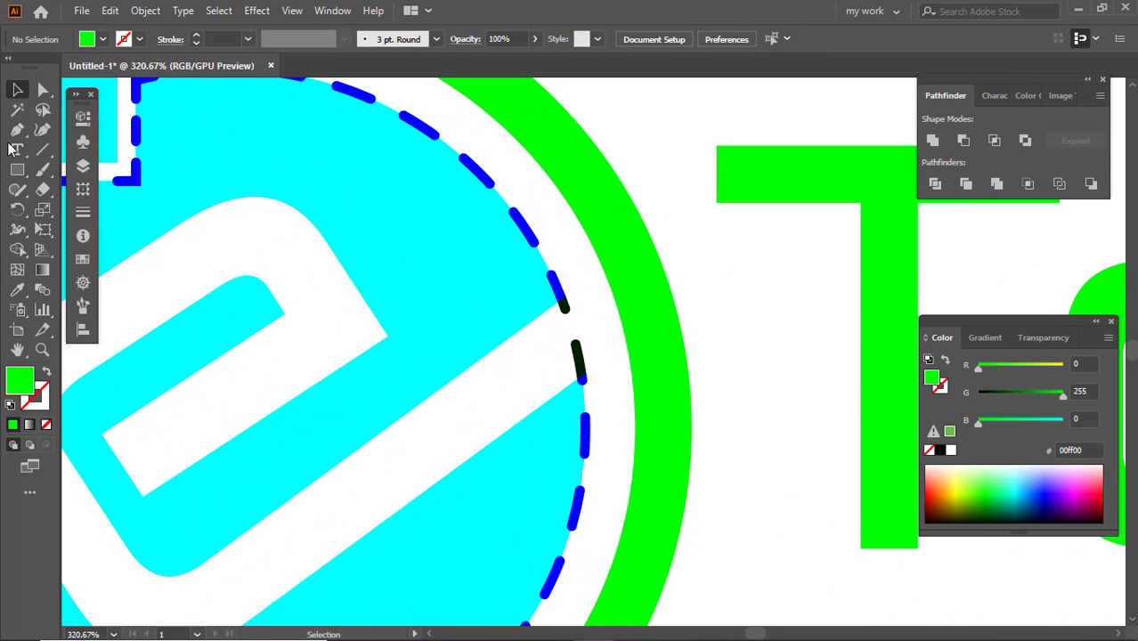
{"action": "left_click", "coordinate": [577, 356]}
{"action": "left_click", "coordinate": [17, 290]}
{"action": "left_click", "coordinate": [373, 225]}
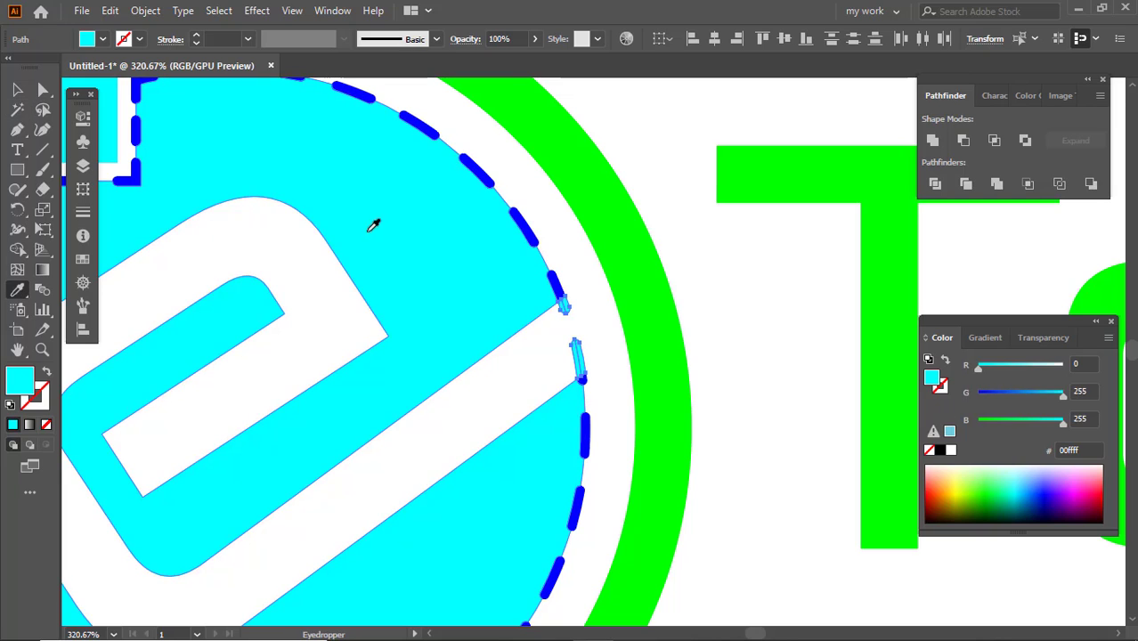
{"action": "left_click", "coordinate": [585, 193]}
{"action": "left_click", "coordinate": [556, 272]}
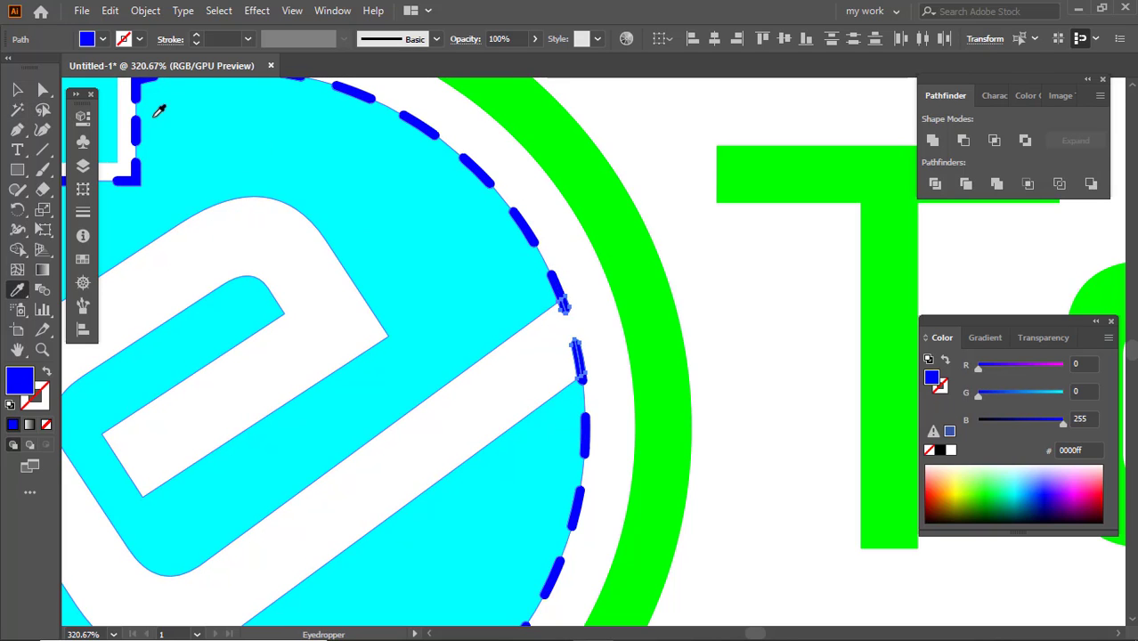
{"action": "left_click", "coordinate": [22, 93]}
{"action": "left_click", "coordinate": [492, 229]}
Select the entire logo with its lettering and shift it slightly to the right on the artboard.
{"action": "left_click_drag", "start_coordinate": [500, 228], "coordinate": [286, 191]}
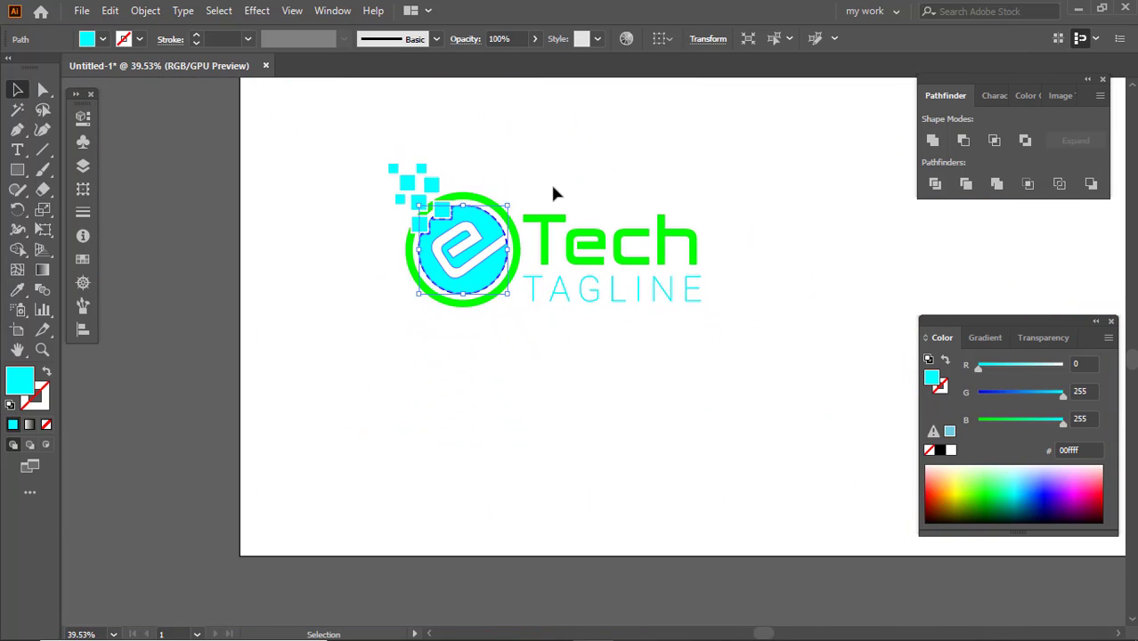
{"action": "left_click_drag", "start_coordinate": [550, 181], "coordinate": [512, 225]}
{"action": "left_click_drag", "start_coordinate": [310, 170], "coordinate": [655, 403]}
{"action": "left_click_drag", "start_coordinate": [648, 358], "coordinate": [556, 385]}
{"action": "left_click_drag", "start_coordinate": [468, 319], "coordinate": [492, 317]}
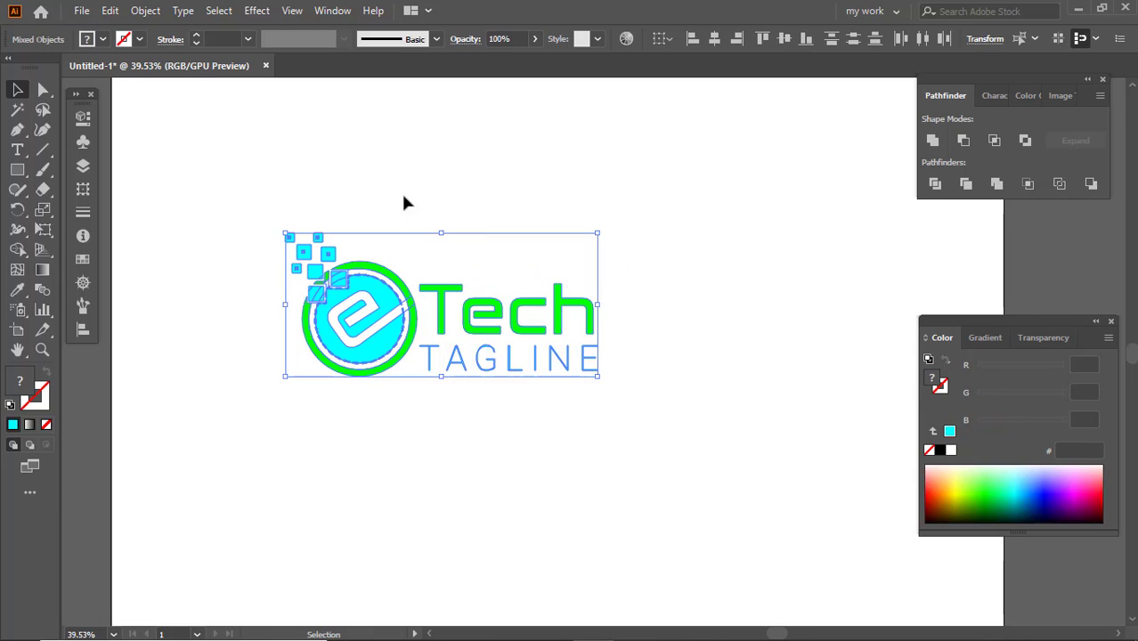
{"action": "left_click", "coordinate": [402, 195]}
Draw a large rectangle covering the whole logo and set its fill color to 111111.
{"action": "left_click", "coordinate": [18, 170]}
{"action": "left_click_drag", "start_coordinate": [162, 113], "coordinate": [735, 538]}
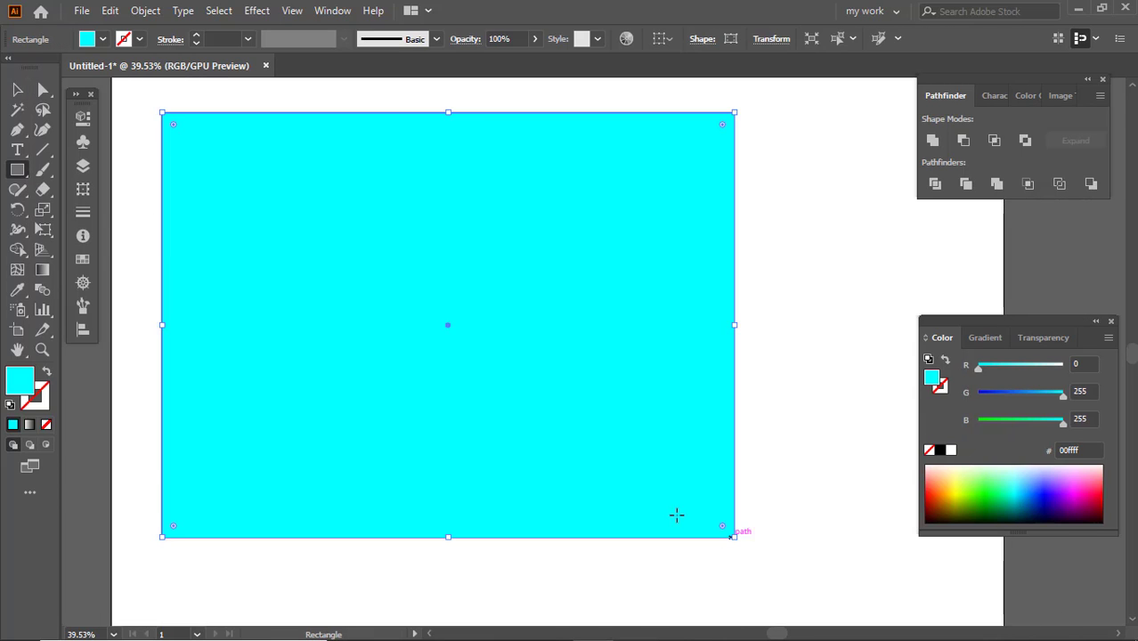
{"action": "double_click", "coordinate": [32, 389]}
{"action": "type", "text": "111111"}
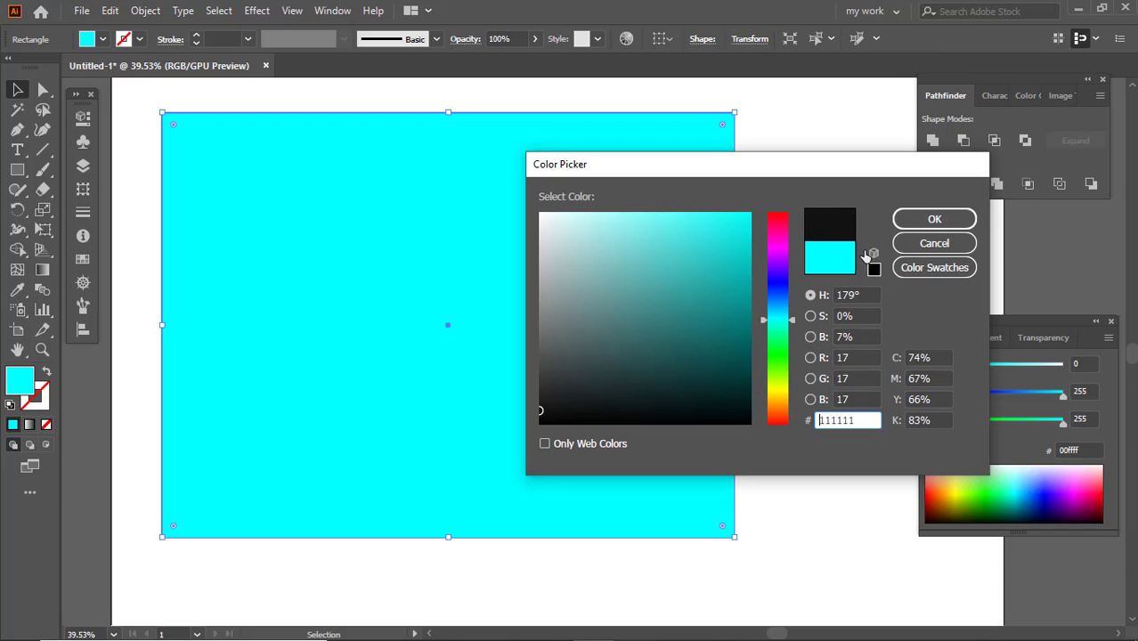
{"action": "left_click", "coordinate": [938, 218]}
Send the dark rectangle to the back so it serves as the logo's background.
{"action": "right_click", "coordinate": [582, 221]}
{"action": "mouse_move", "coordinate": [640, 499]}
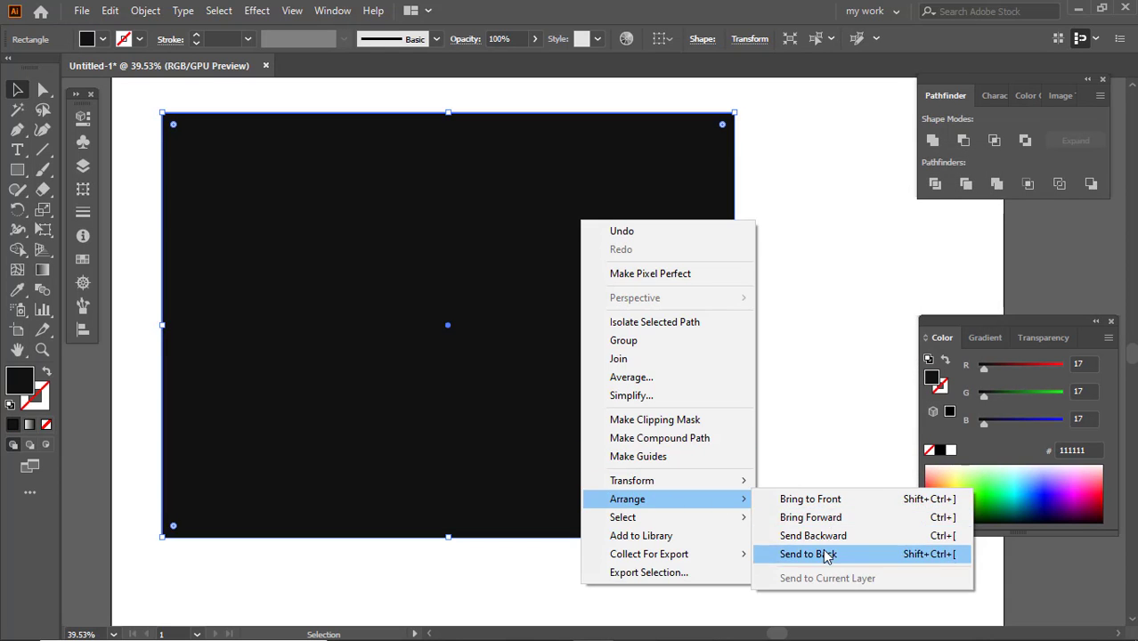
{"action": "left_click", "coordinate": [821, 550]}
{"action": "scroll", "coordinate": [373, 338], "scroll_direction": "up", "scroll_amount": 2}
{"action": "scroll", "coordinate": [564, 486], "scroll_direction": "up", "scroll_amount": 3}
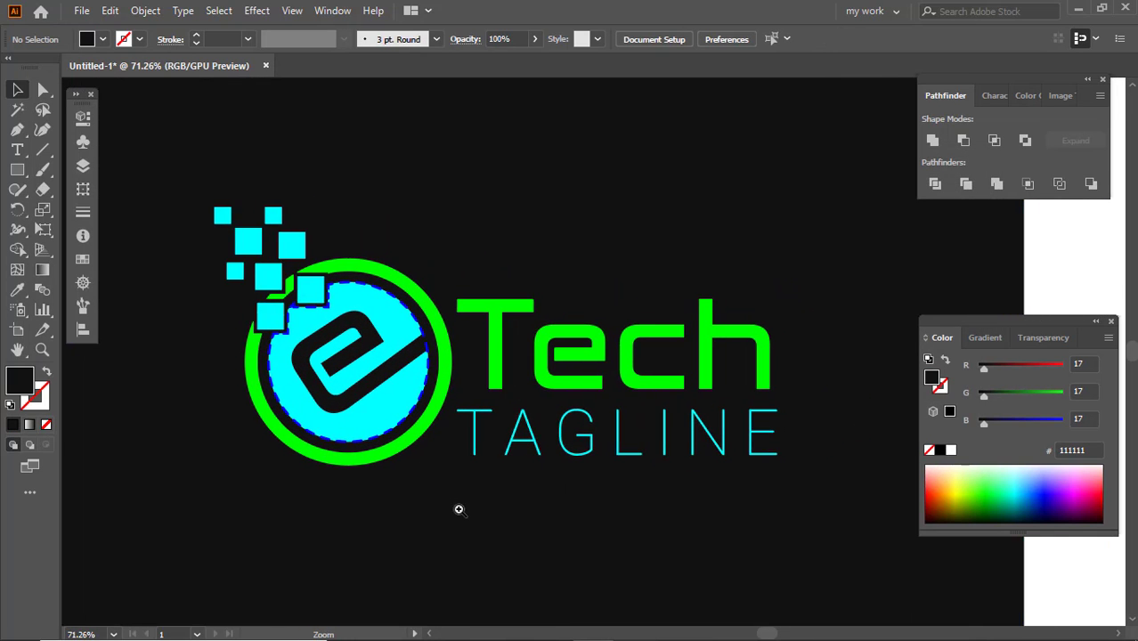